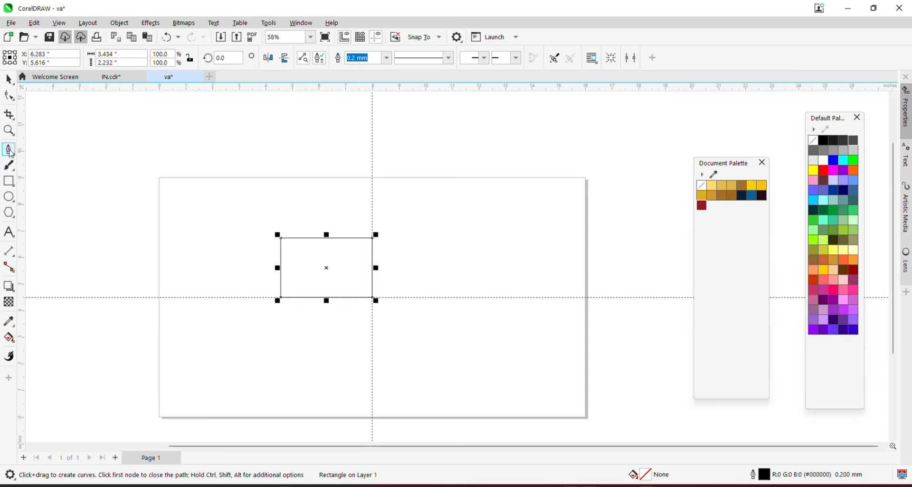
Draw a straight Freehand line across the page along the horizontal guideline, then deselect it
{"action": "left_click", "coordinate": [12, 152]}
{"action": "left_click", "coordinate": [39, 149]}
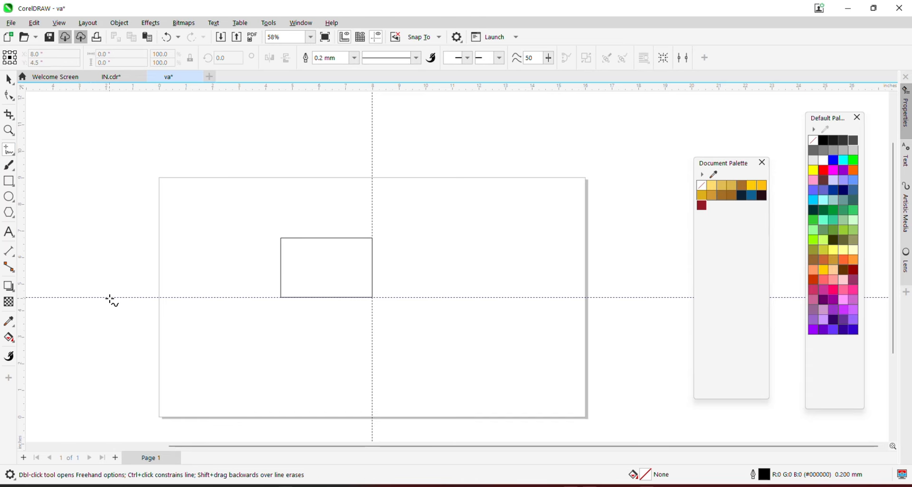
{"action": "left_click", "coordinate": [109, 298]}
{"action": "left_click", "coordinate": [588, 298]}
{"action": "key", "text": "Return"}
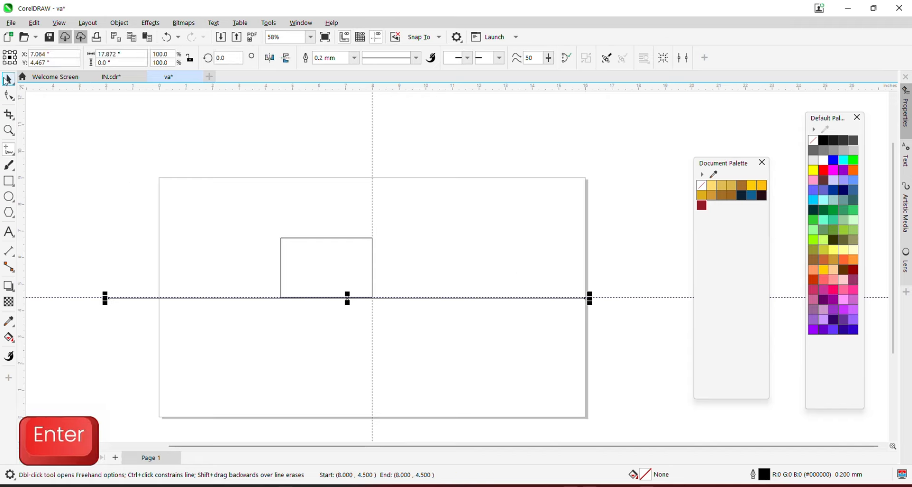
{"action": "left_click", "coordinate": [4, 78]}
{"action": "left_click", "coordinate": [52, 292]}
Delete both guidelines and centre the drawn horizontal line on the page
{"action": "left_click", "coordinate": [60, 297]}
{"action": "key", "text": "Delete"}
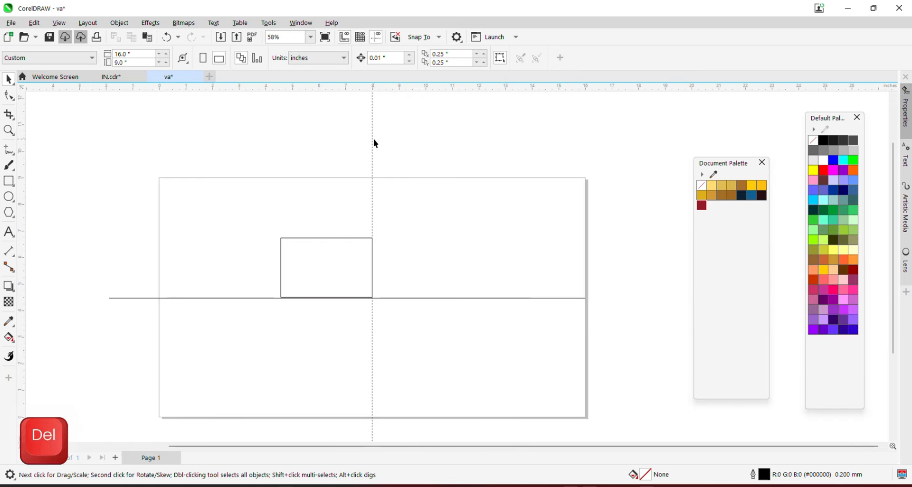
{"action": "left_click", "coordinate": [373, 137]}
{"action": "key", "text": "Delete"}
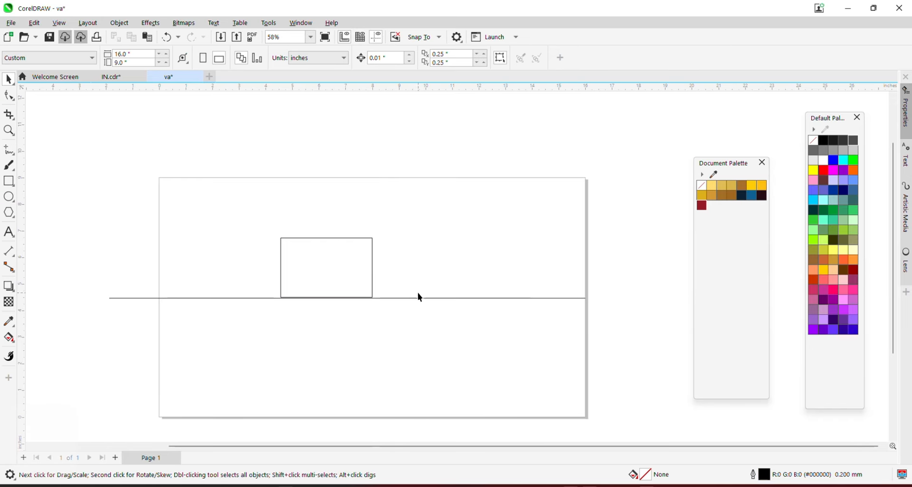
{"action": "left_click", "coordinate": [420, 297]}
{"action": "key", "text": "p"}
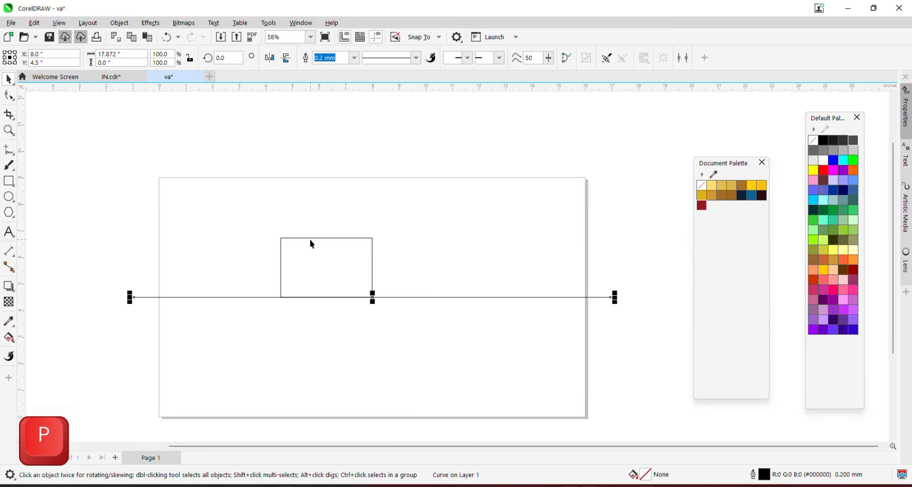
Move the small rectangle off the page to the left, out of the way
{"action": "left_click", "coordinate": [319, 258]}
{"action": "scroll", "coordinate": [318, 259], "scroll_direction": "down", "scroll_amount": 3}
{"action": "left_click_drag", "start_coordinate": [319, 259], "coordinate": [110, 260]}
{"action": "scroll", "coordinate": [258, 275], "scroll_direction": "up", "scroll_amount": 2}
{"action": "left_click", "coordinate": [243, 234]}
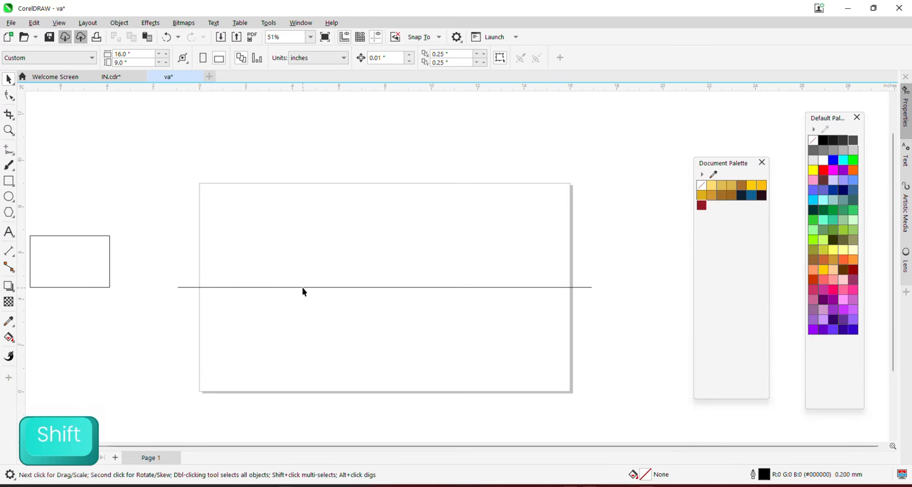
Duplicate the horizontal line, rotate the copy 90° and centre it as a vertical line
{"action": "left_click_drag", "start_coordinate": [302, 288], "coordinate": [292, 255]}
{"action": "left_click_drag", "start_coordinate": [303, 287], "coordinate": [298, 256]}
{"action": "type", "text": "90"}
{"action": "key", "text": "Return"}
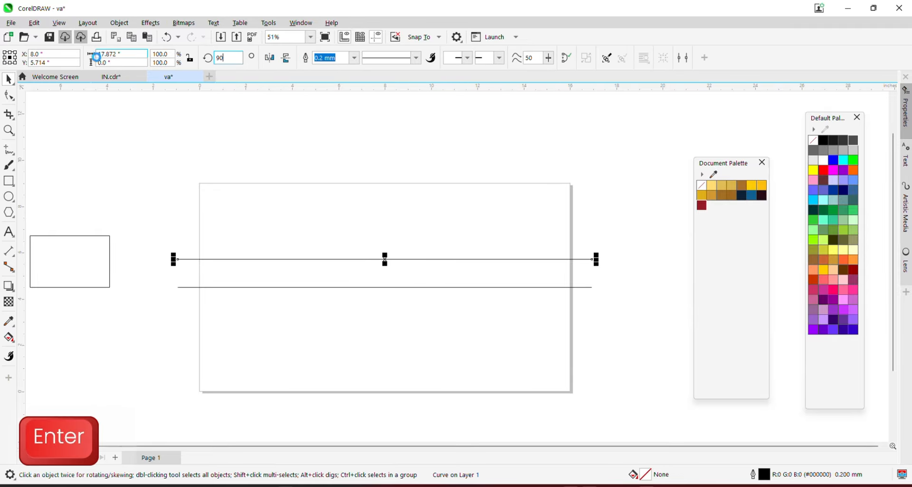
{"action": "key", "text": "p"}
{"action": "left_click", "coordinate": [301, 154]}
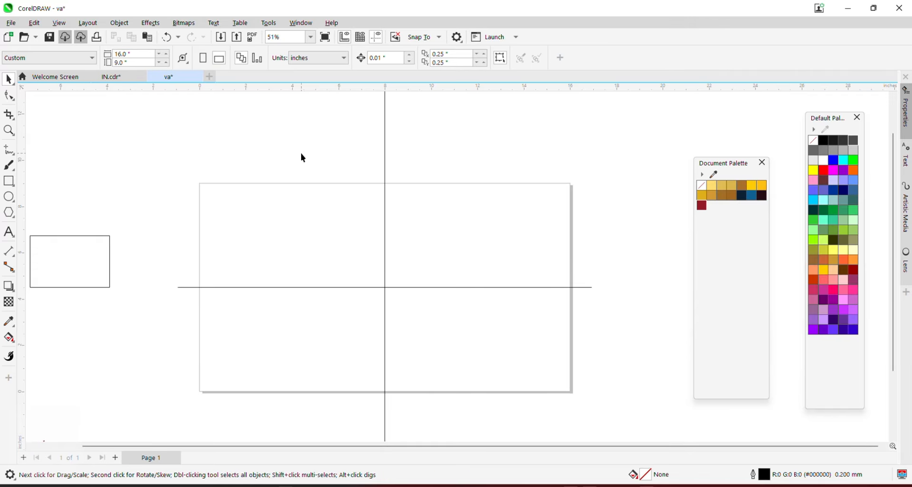
Move the rectangle back and align its bottom to the horizontal line and right side to the vertical line
{"action": "scroll", "coordinate": [331, 203], "scroll_direction": "up", "scroll_amount": 1}
{"action": "scroll", "coordinate": [331, 203], "scroll_direction": "down", "scroll_amount": 2}
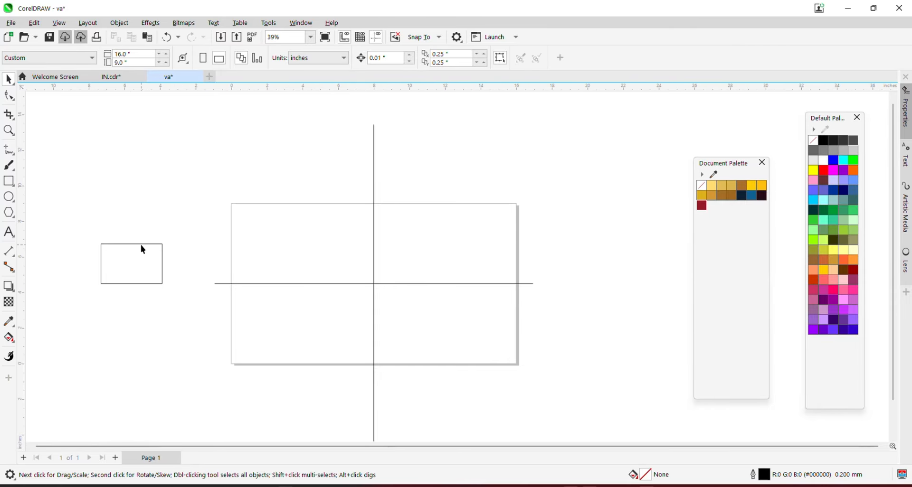
{"action": "left_click", "coordinate": [142, 245]}
{"action": "left_click_drag", "start_coordinate": [225, 265], "coordinate": [369, 271]}
{"action": "scroll", "coordinate": [368, 271], "scroll_direction": "up", "scroll_amount": 2}
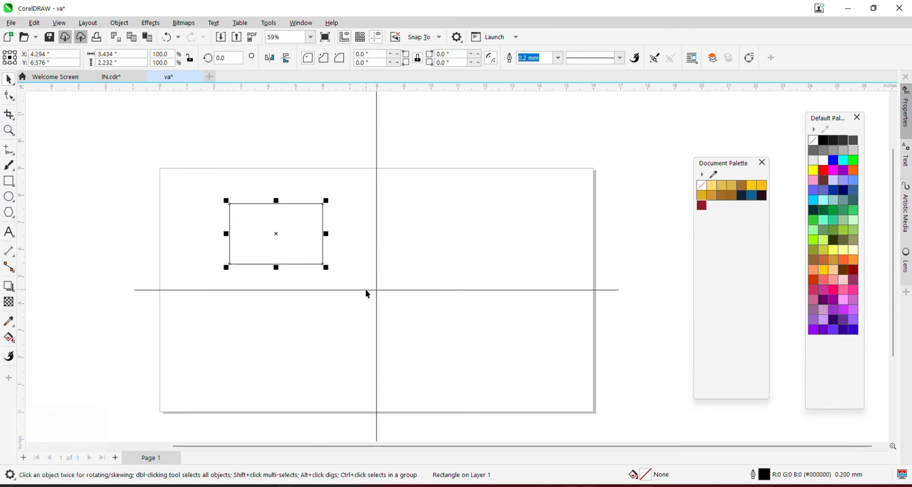
{"action": "left_click", "coordinate": [366, 290], "text": "shift"}
{"action": "key", "text": "b"}
{"action": "left_click", "coordinate": [299, 231]}
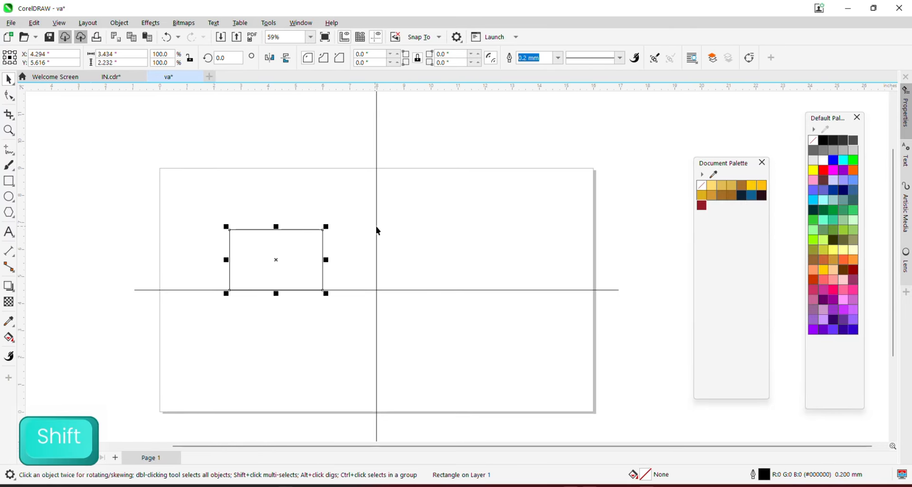
{"action": "left_click", "coordinate": [378, 231], "text": "shift"}
{"action": "key", "text": "r"}
{"action": "left_click", "coordinate": [79, 212]}
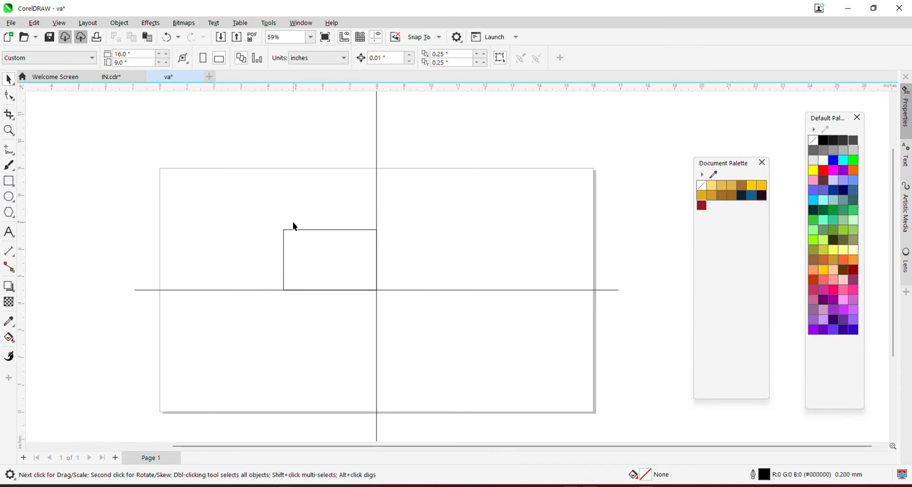
{"action": "scroll", "coordinate": [293, 222], "scroll_direction": "up", "scroll_amount": 1}
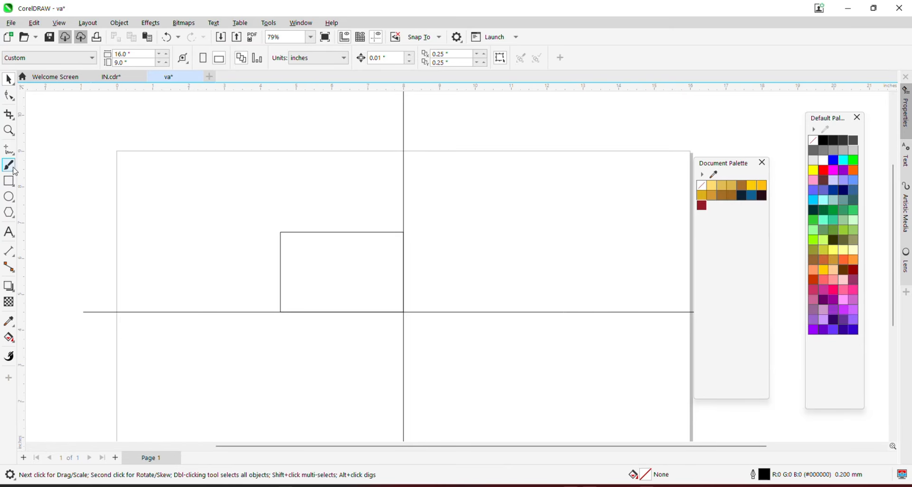
With the Pen tool, start the outline at the rectangle's top-left corner and add the first arc node
{"action": "left_click", "coordinate": [14, 157]}
{"action": "left_click", "coordinate": [40, 192]}
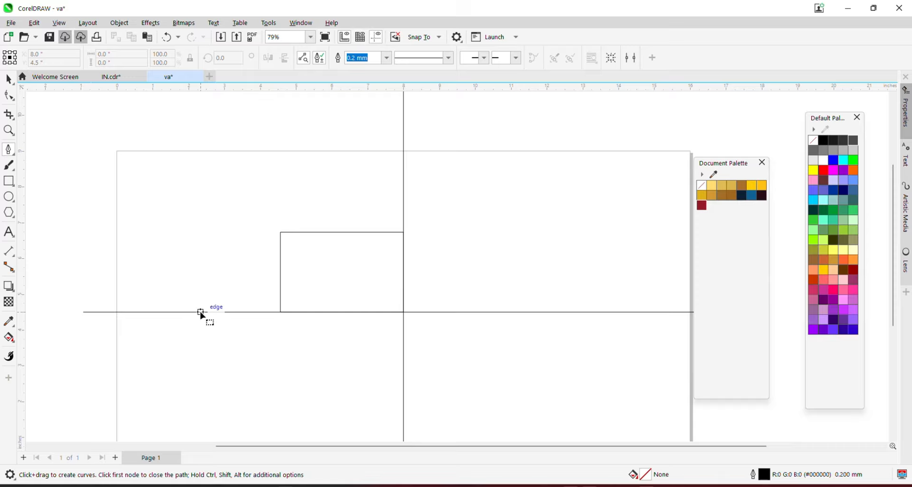
{"action": "left_click", "coordinate": [200, 313]}
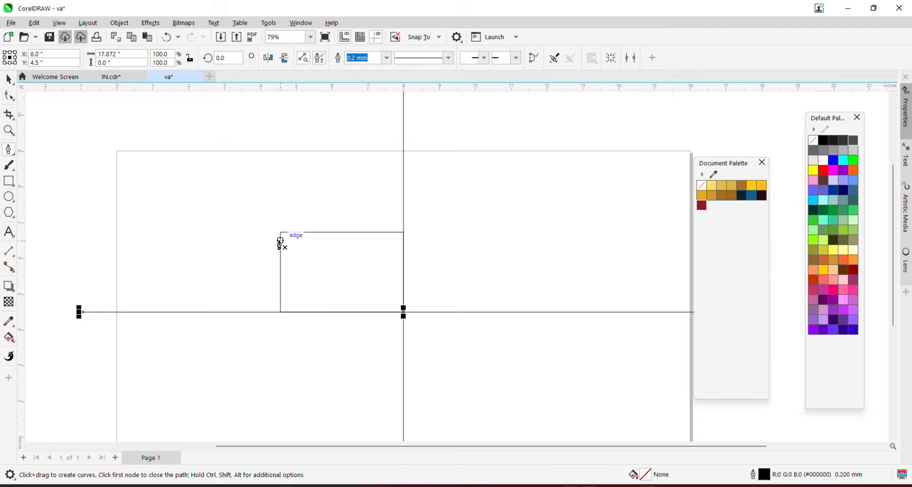
{"action": "left_click", "coordinate": [281, 232]}
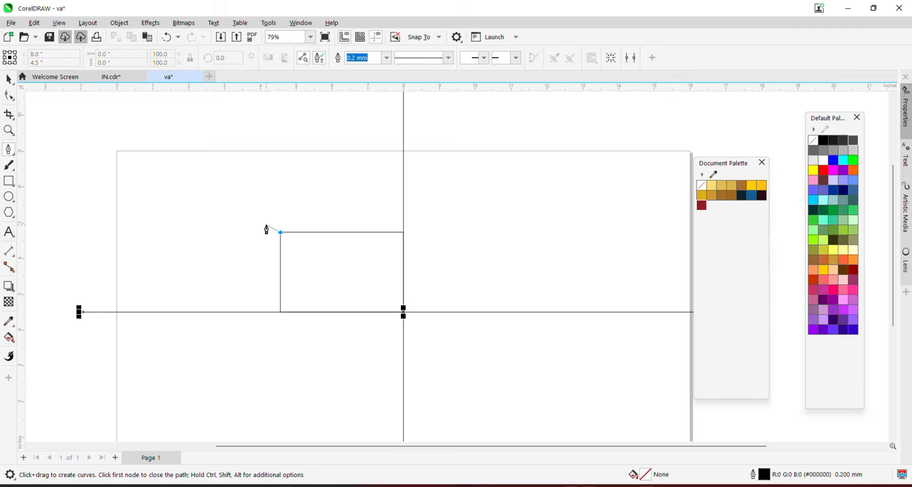
{"action": "key", "text": "shift"}
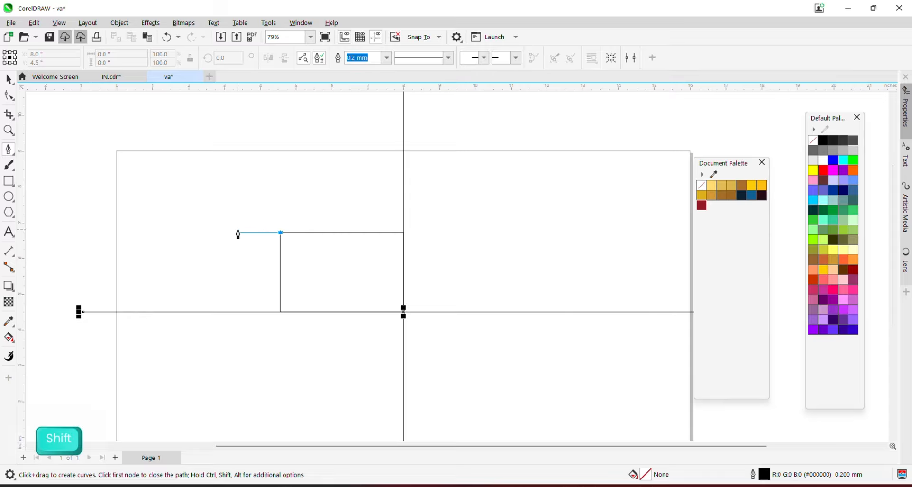
{"action": "left_click_drag", "start_coordinate": [238, 233], "coordinate": [211, 258]}
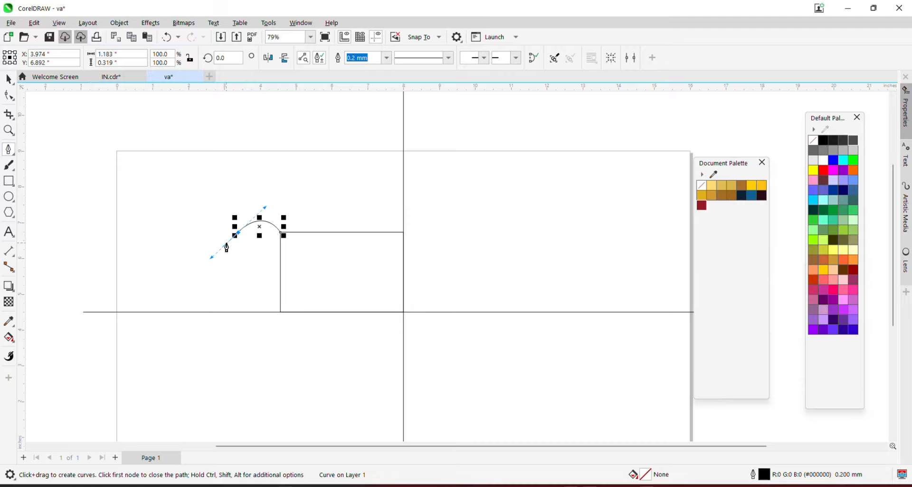
Add the curved nodes shaping the next scallop, undoing one misplaced segment
{"action": "key", "text": "super"}
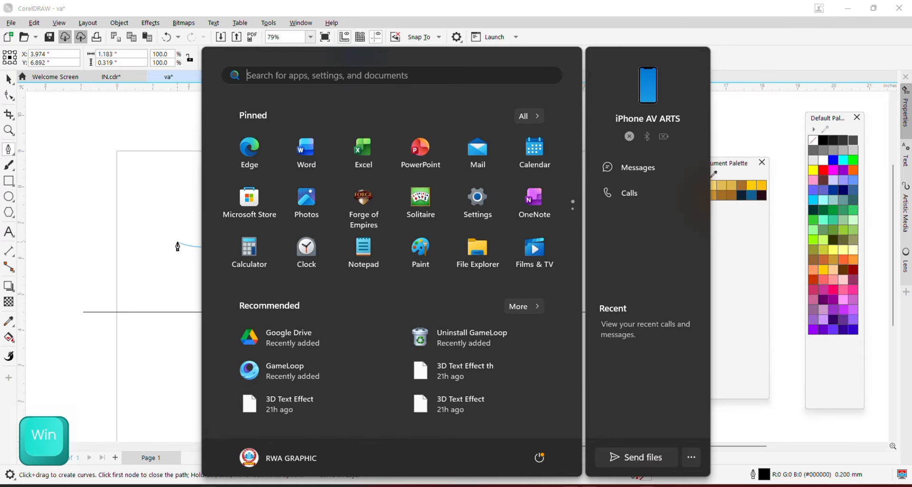
{"action": "key", "text": "super"}
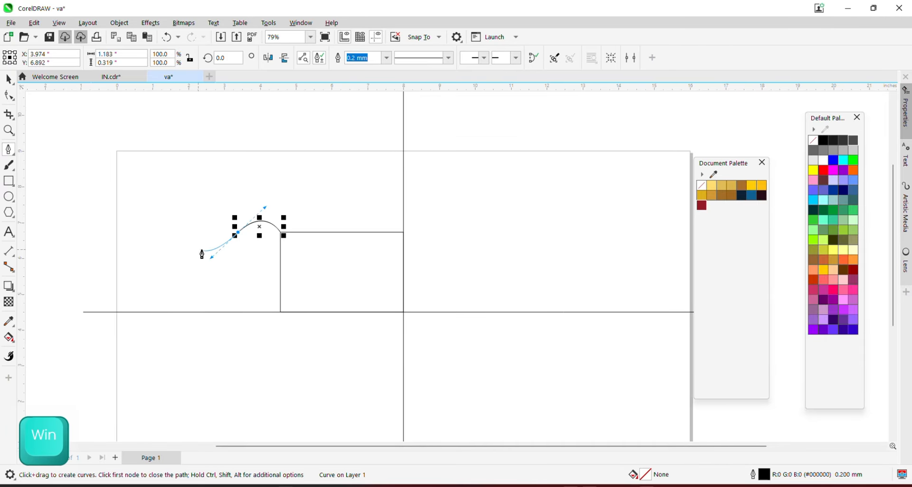
{"action": "key", "text": "super"}
{"action": "key", "text": "alt"}
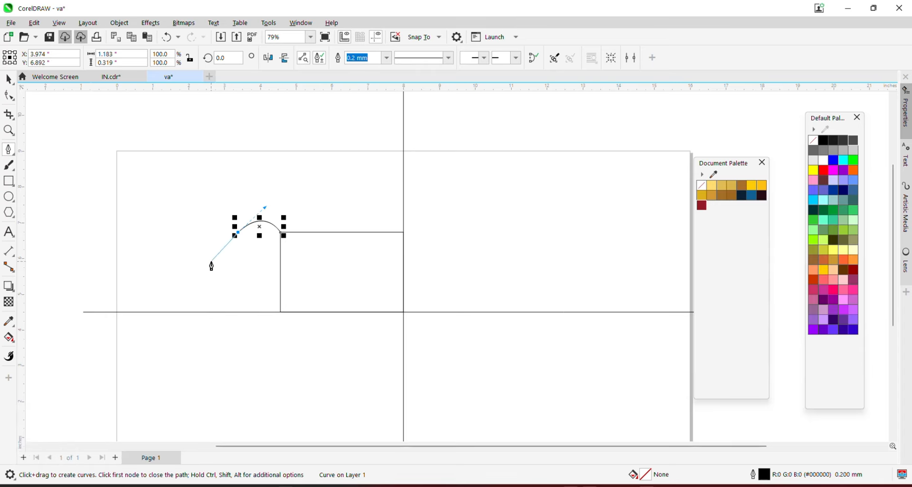
{"action": "left_click_drag", "start_coordinate": [211, 263], "coordinate": [213, 295]}
{"action": "key", "text": "ctrl"}
{"action": "key", "text": "shift"}
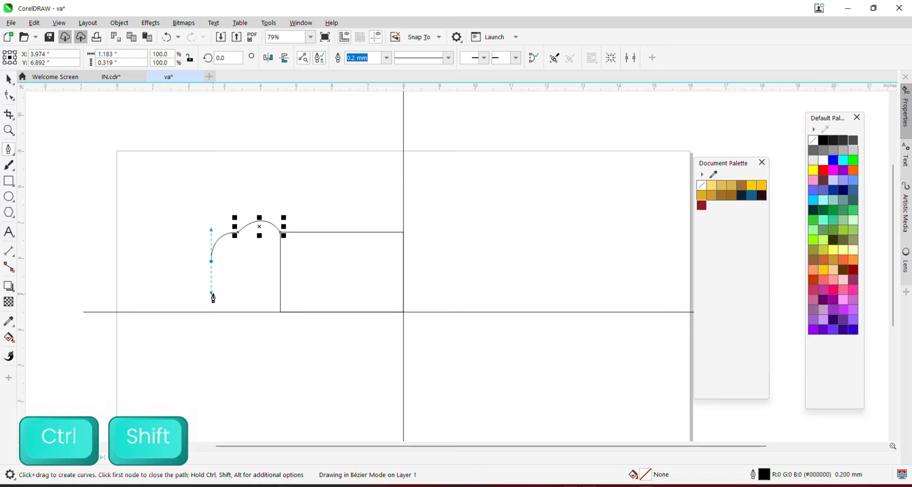
{"action": "left_click_drag", "start_coordinate": [212, 295], "coordinate": [212, 294]}
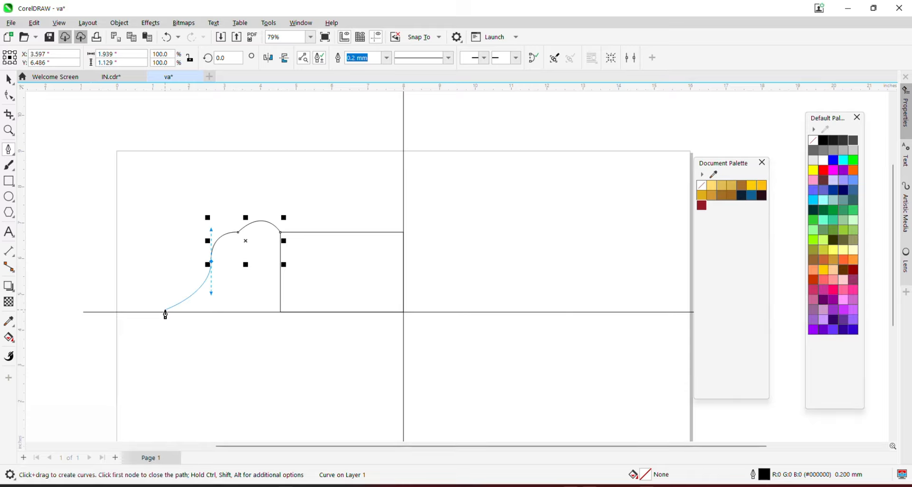
{"action": "key", "text": "super"}
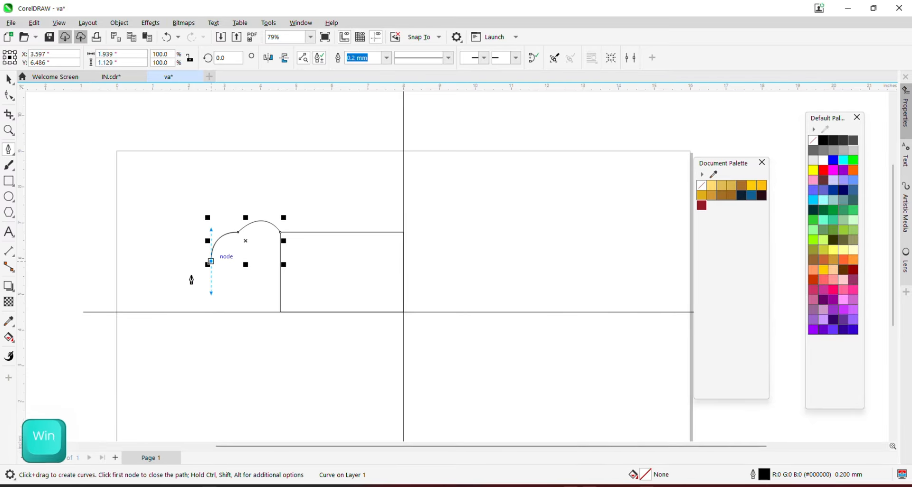
{"action": "left_click", "coordinate": [181, 281]}
{"action": "key", "text": "ctrl+z"}
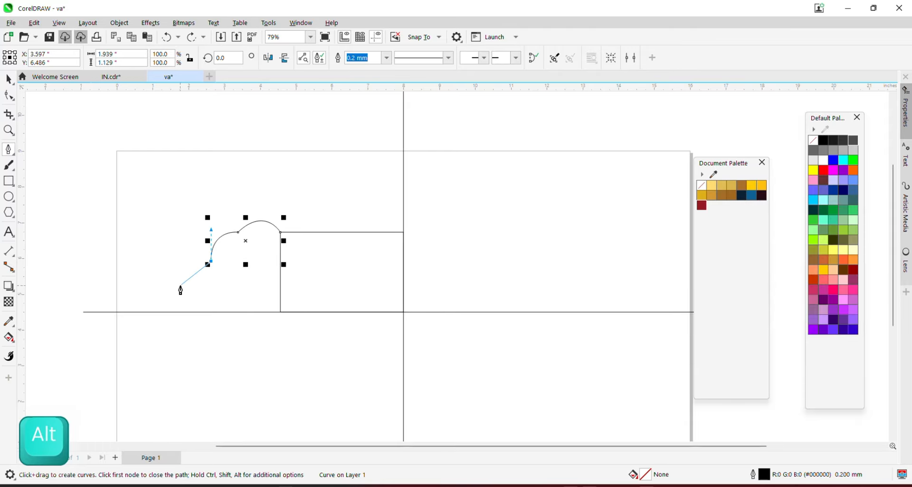
{"action": "left_click_drag", "start_coordinate": [180, 286], "coordinate": [176, 312]}
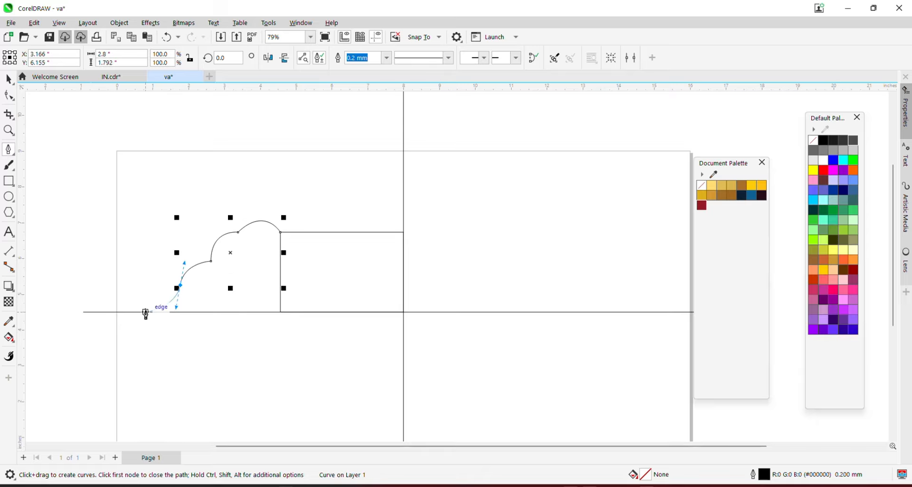
Run the outline down to the baseline, across to its right end and up, closing at the start node
{"action": "left_click", "coordinate": [145, 314]}
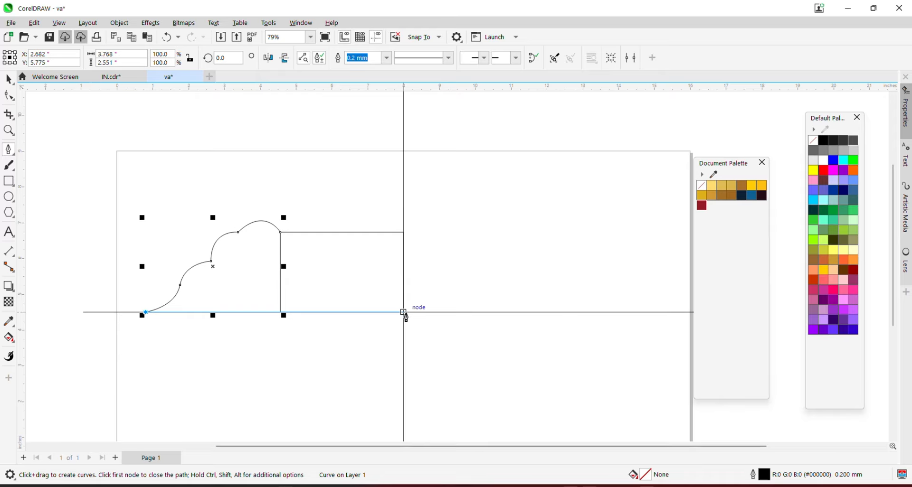
{"action": "left_click", "coordinate": [404, 313]}
{"action": "left_click", "coordinate": [404, 233]}
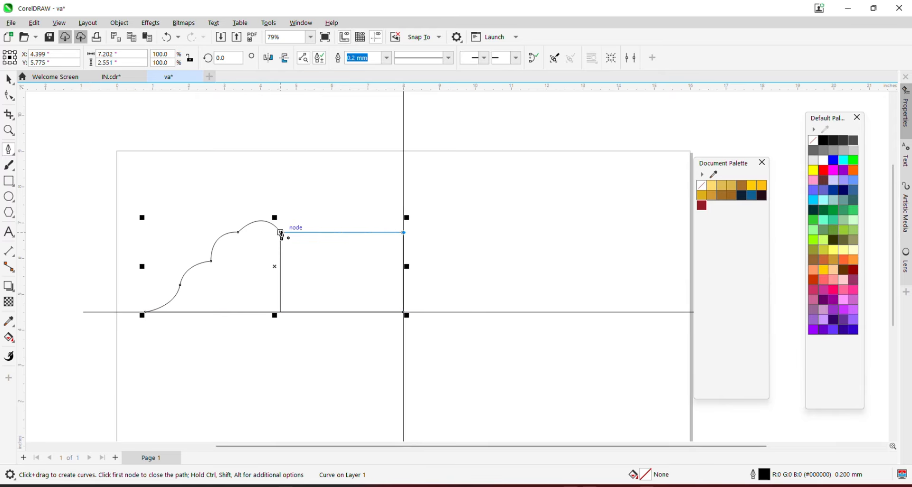
{"action": "left_click", "coordinate": [281, 232]}
{"action": "key", "text": "space"}
{"action": "left_click", "coordinate": [296, 254]}
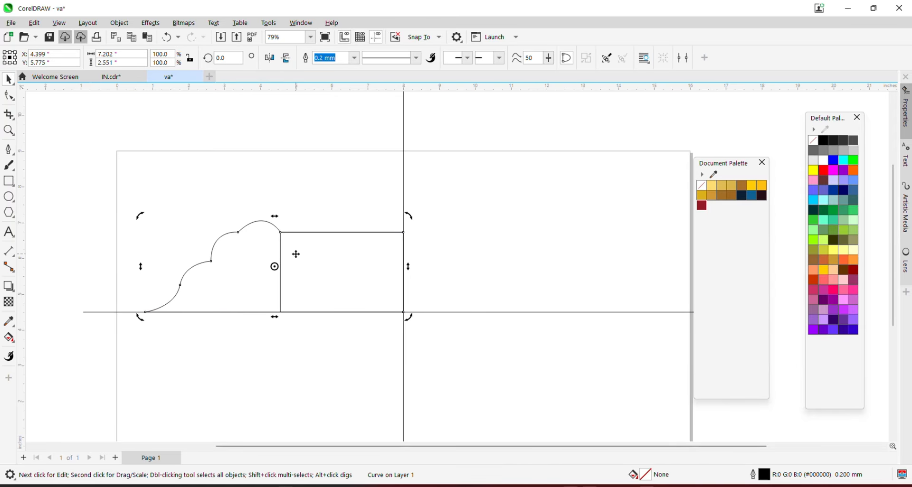
{"action": "left_click", "coordinate": [295, 253], "text": "alt"}
Delete the hidden rectangle, fill the scalloped curve dark navy, and delete the leftover guide lines
{"action": "key", "text": "Delete"}
{"action": "left_click", "coordinate": [255, 250]}
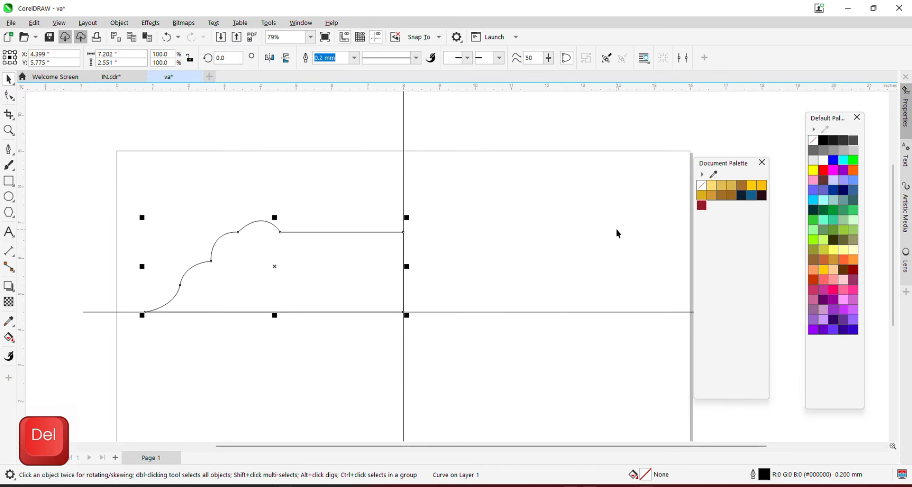
{"action": "left_click", "coordinate": [742, 195]}
{"action": "scroll", "coordinate": [223, 240], "scroll_direction": "down", "scroll_amount": 1}
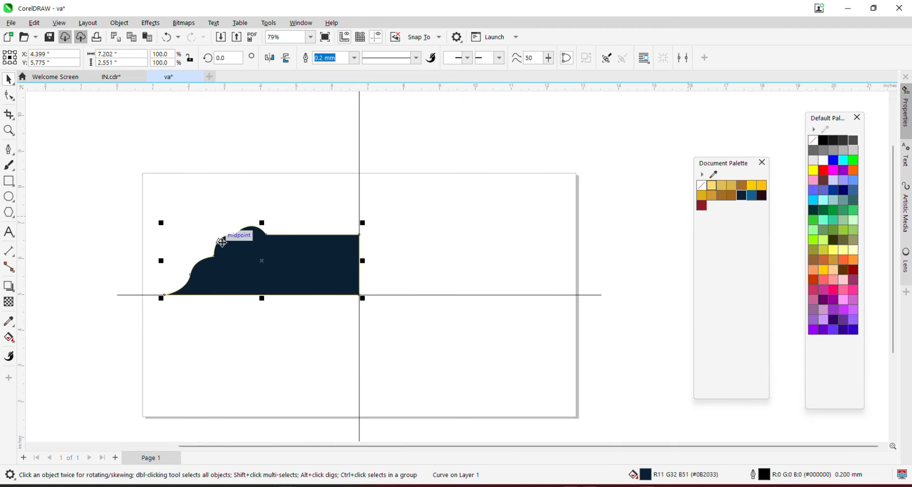
{"action": "left_click_drag", "start_coordinate": [295, 128], "coordinate": [427, 130]}
{"action": "key", "text": "Delete"}
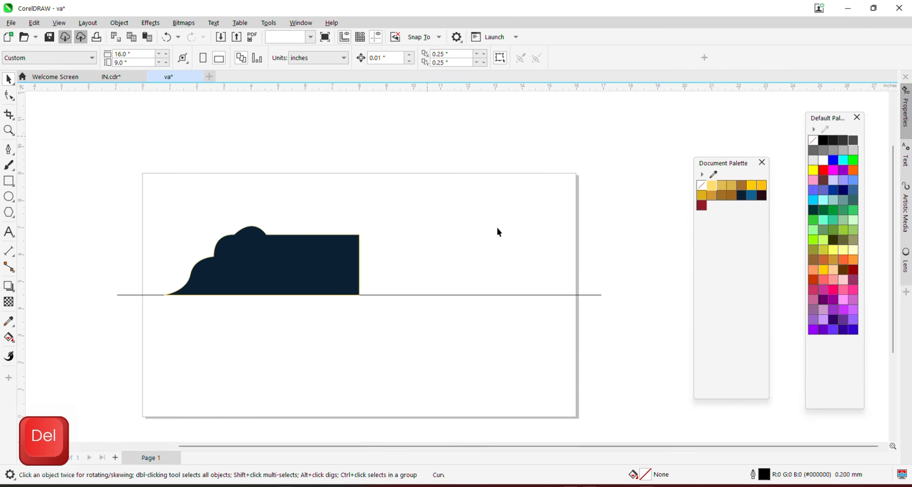
{"action": "left_click", "coordinate": [594, 295]}
{"action": "key", "text": "Delete"}
{"action": "scroll", "coordinate": [326, 263], "scroll_direction": "up", "scroll_amount": 1}
Copy, paste and mirror the navy curve to the right, then delete that mirrored copy
{"action": "left_click", "coordinate": [326, 262]}
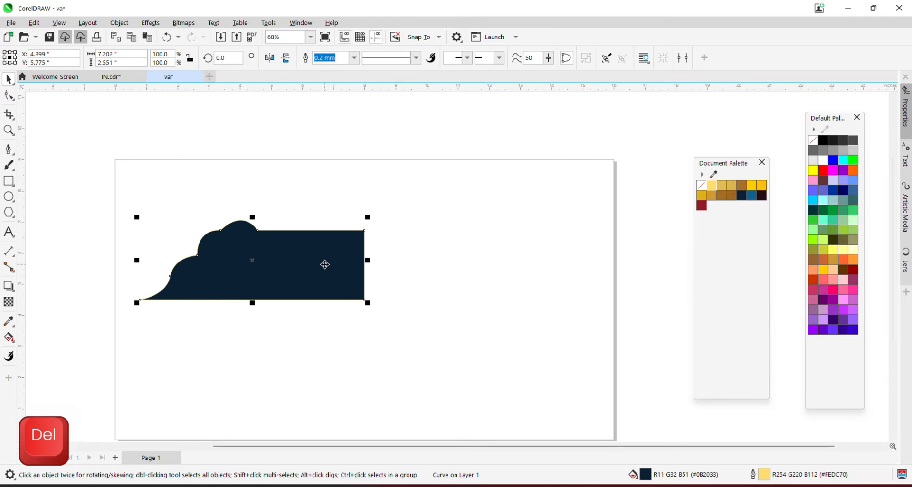
{"action": "right_click", "coordinate": [330, 266]}
{"action": "left_click", "coordinate": [422, 222]}
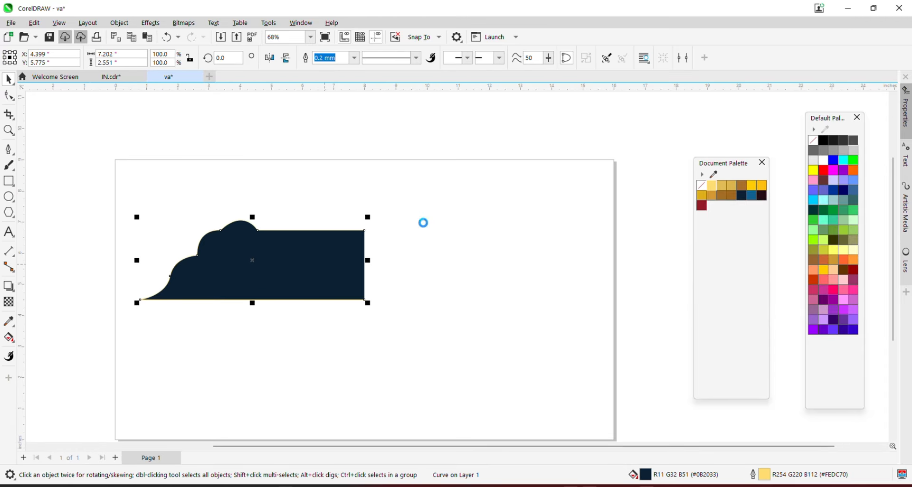
{"action": "right_click", "coordinate": [323, 136]}
{"action": "left_click", "coordinate": [346, 216]}
{"action": "left_click_drag", "start_coordinate": [135, 260], "coordinate": [329, 253]}
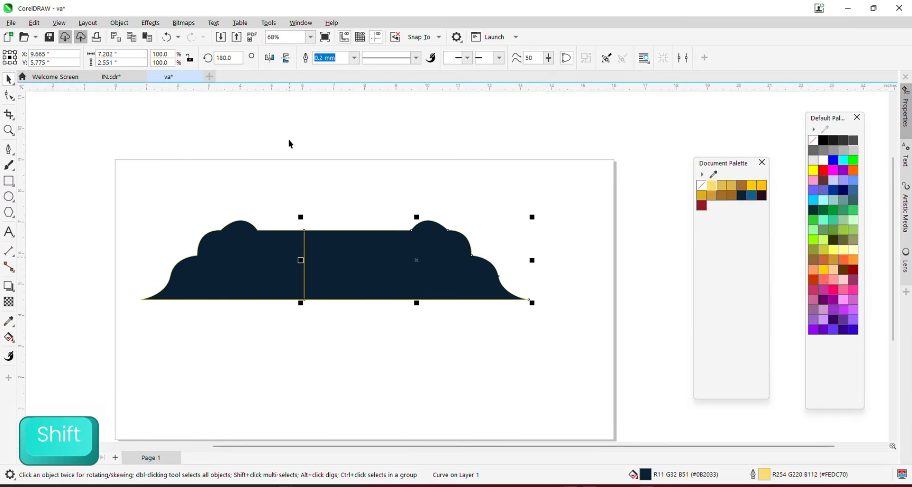
{"action": "scroll", "coordinate": [319, 261], "scroll_direction": "up", "scroll_amount": 2}
{"action": "scroll", "coordinate": [319, 261], "scroll_direction": "down", "scroll_amount": 1}
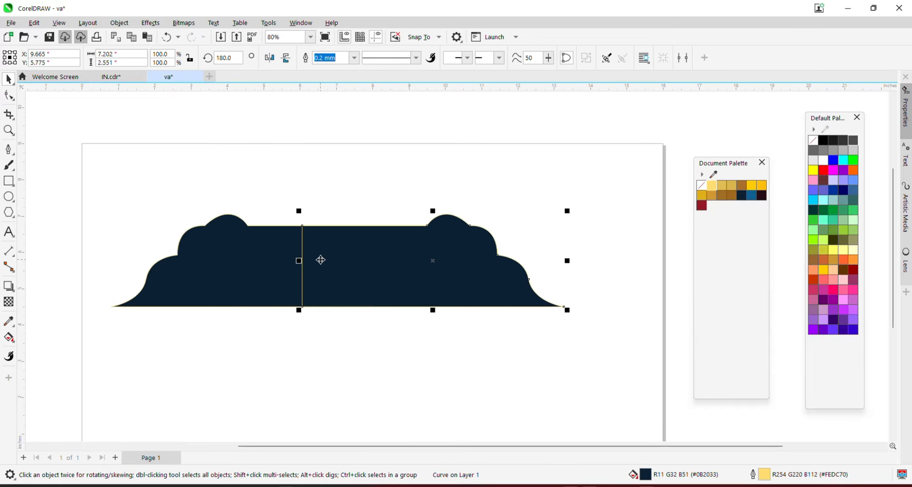
{"action": "key", "text": "Delete"}
Trim the shape's right end with a rectangle, then delete the cutting rectangle
{"action": "key", "text": "F6"}
{"action": "left_click_drag", "start_coordinate": [390, 201], "coordinate": [351, 332]}
{"action": "key", "text": "space"}
{"action": "left_click", "coordinate": [253, 229], "text": "shift"}
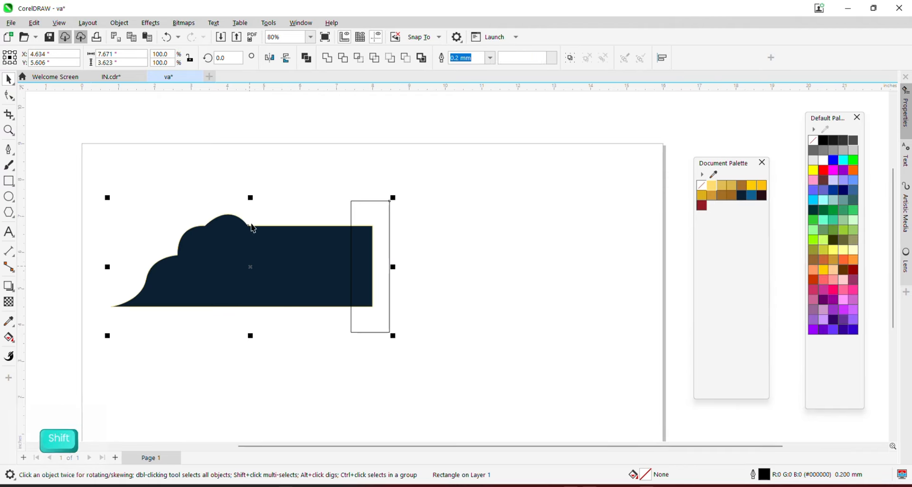
{"action": "left_click", "coordinate": [342, 58]}
{"action": "left_click", "coordinate": [372, 203]}
{"action": "key", "text": "Delete"}
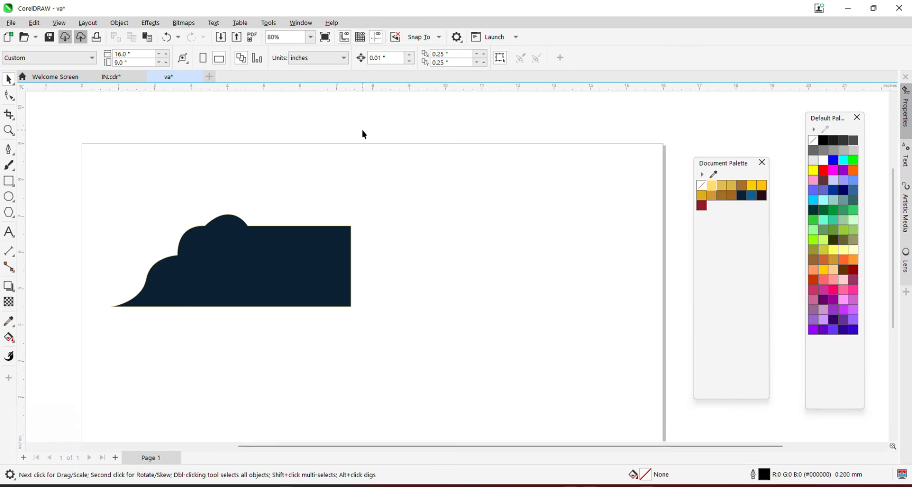
Set the horizontal duplicate offset to 0, duplicate the shape and mirror it to the right
{"action": "double_click", "coordinate": [456, 53]}
{"action": "type", "text": "0"}
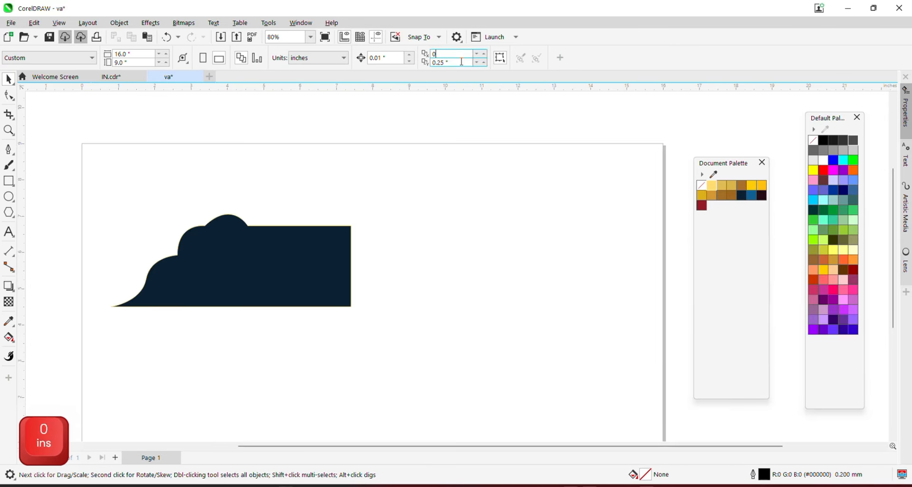
{"action": "key", "text": "Return"}
{"action": "left_click", "coordinate": [243, 261]}
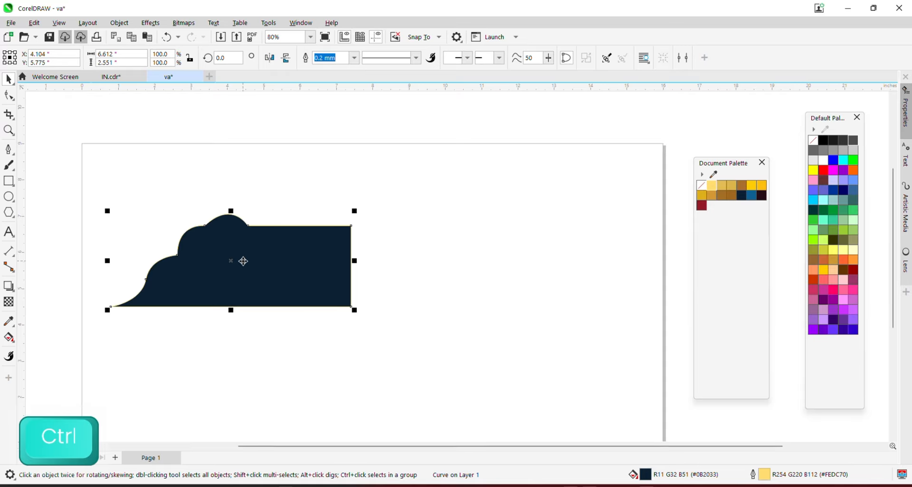
{"action": "key", "text": "ctrl+d"}
{"action": "left_click_drag", "start_coordinate": [107, 261], "coordinate": [394, 268]}
Remove the gold outline from both halves and nudge the right half to meet the left
{"action": "scroll", "coordinate": [393, 267], "scroll_direction": "down", "scroll_amount": 1}
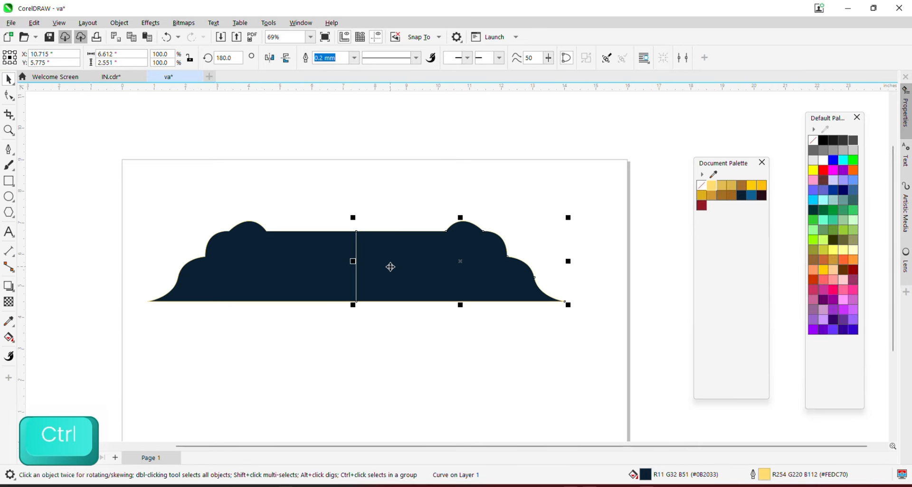
{"action": "scroll", "coordinate": [390, 267], "scroll_direction": "down", "scroll_amount": 2}
{"action": "left_click_drag", "start_coordinate": [153, 163], "coordinate": [646, 299]}
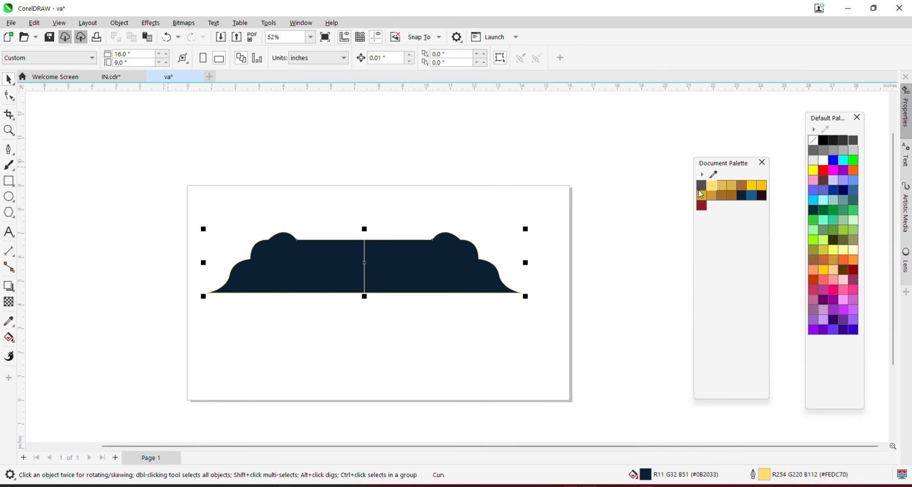
{"action": "right_click", "coordinate": [701, 189]}
{"action": "left_click", "coordinate": [422, 201]}
{"action": "scroll", "coordinate": [406, 245], "scroll_direction": "up", "scroll_amount": 1}
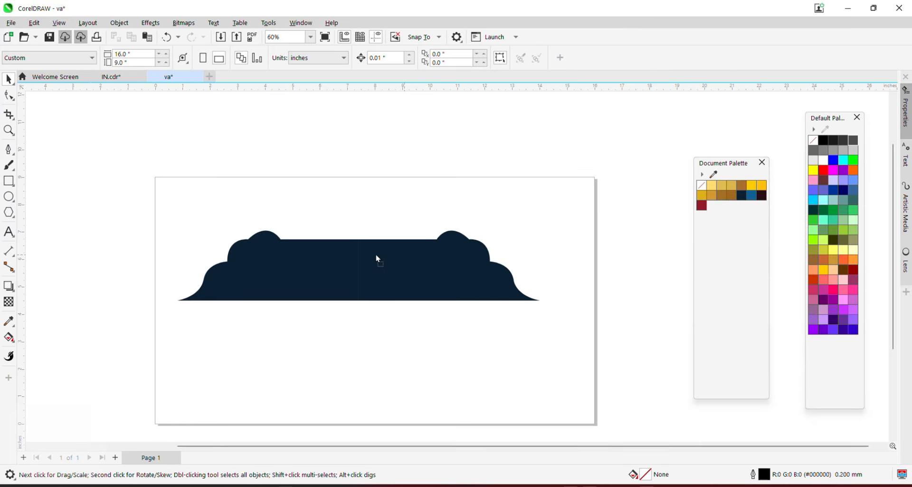
{"action": "left_click", "coordinate": [345, 250], "text": "shift"}
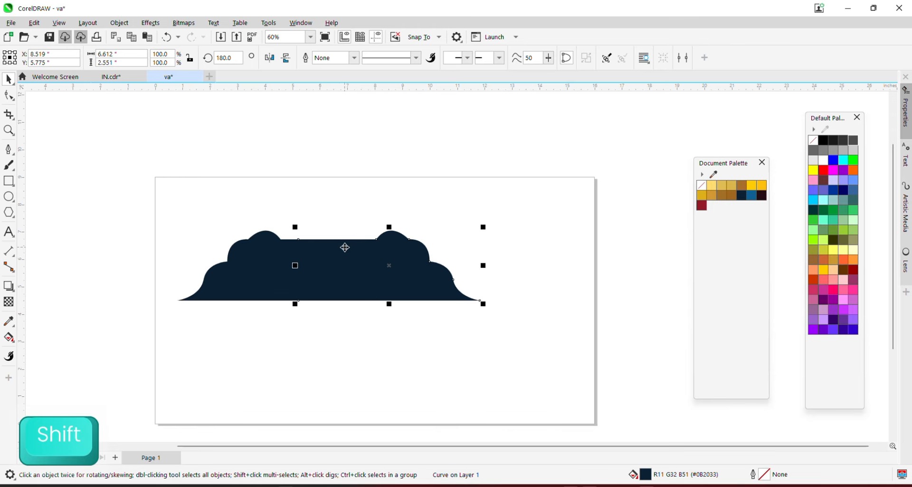
{"action": "scroll", "coordinate": [322, 257], "scroll_direction": "down", "scroll_amount": 1}
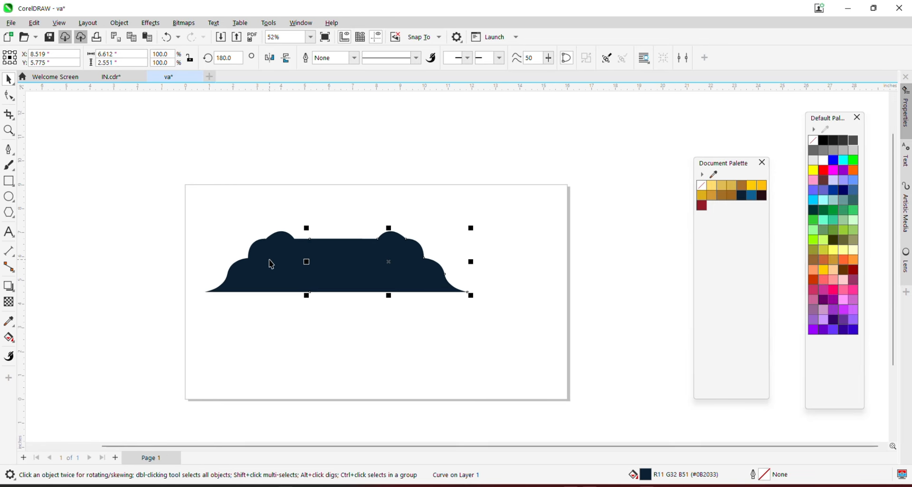
{"action": "scroll", "coordinate": [376, 259], "scroll_direction": "up", "scroll_amount": 1}
{"action": "left_click_drag", "start_coordinate": [377, 259], "coordinate": [382, 257]}
{"action": "left_click", "coordinate": [256, 269], "text": "shift"}
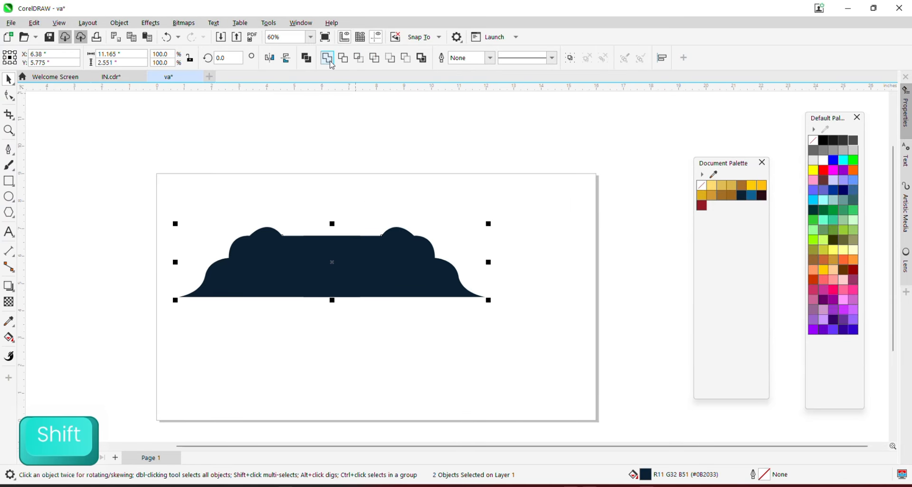
Weld the two halves, mirror a copy downward for the bottom, and centre the badge on the page
{"action": "left_click", "coordinate": [328, 58]}
{"action": "left_click_drag", "start_coordinate": [332, 223], "coordinate": [332, 370]}
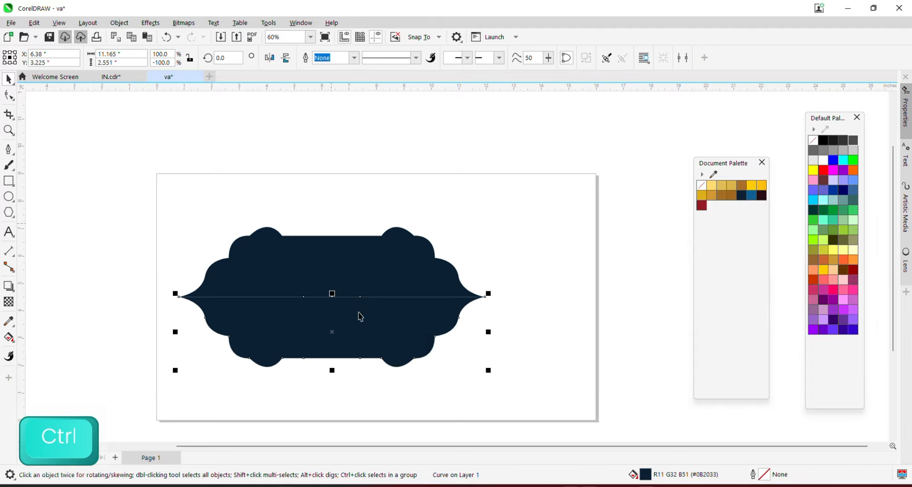
{"action": "left_click", "coordinate": [402, 281], "text": "shift"}
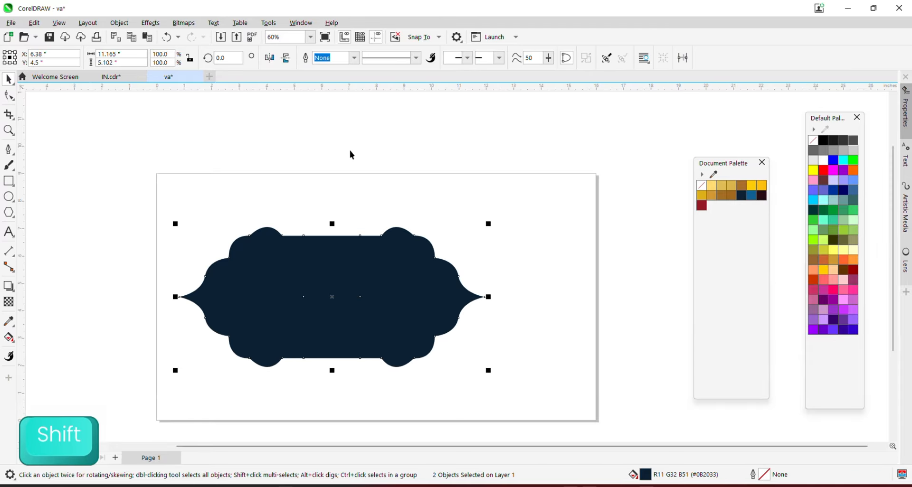
{"action": "scroll", "coordinate": [360, 161], "scroll_direction": "down", "scroll_amount": 2}
{"action": "key", "text": "p"}
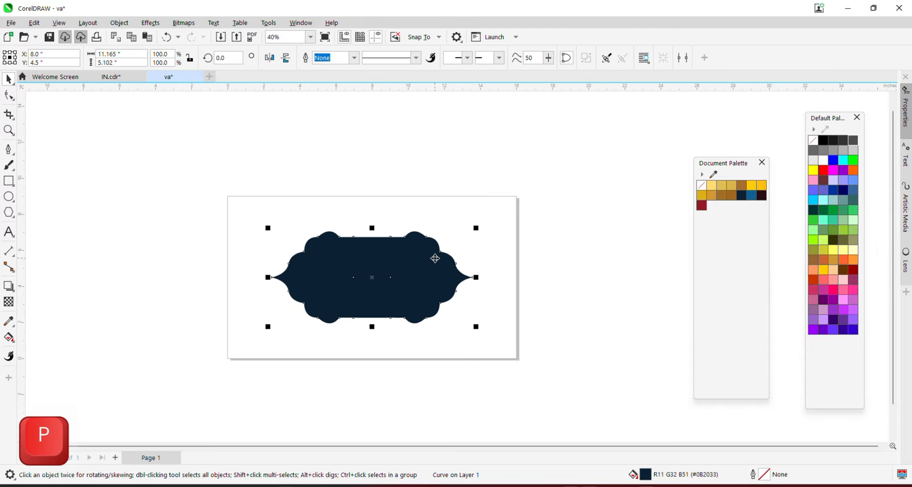
{"action": "scroll", "coordinate": [441, 260], "scroll_direction": "up", "scroll_amount": 2}
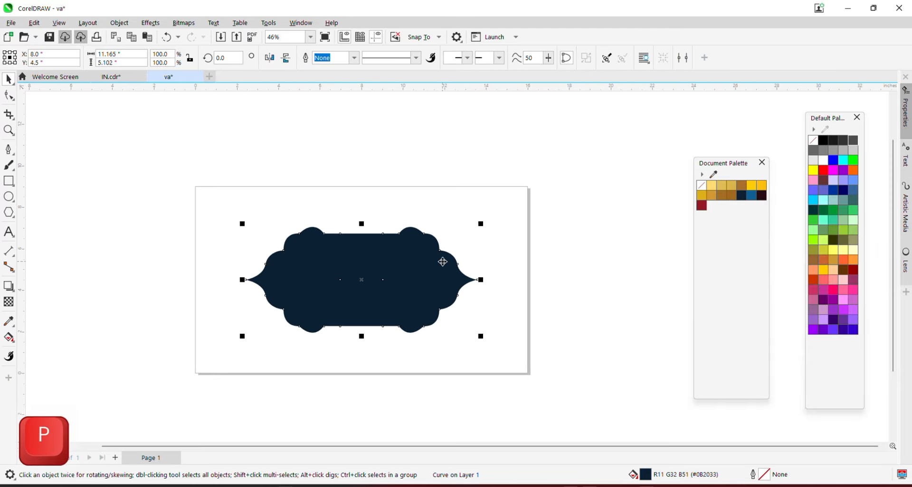
{"action": "left_click", "coordinate": [10, 341]}
Apply an elliptical fountain fill with a blue centre, shrinking the gradient's extent
{"action": "left_click", "coordinate": [47, 337]}
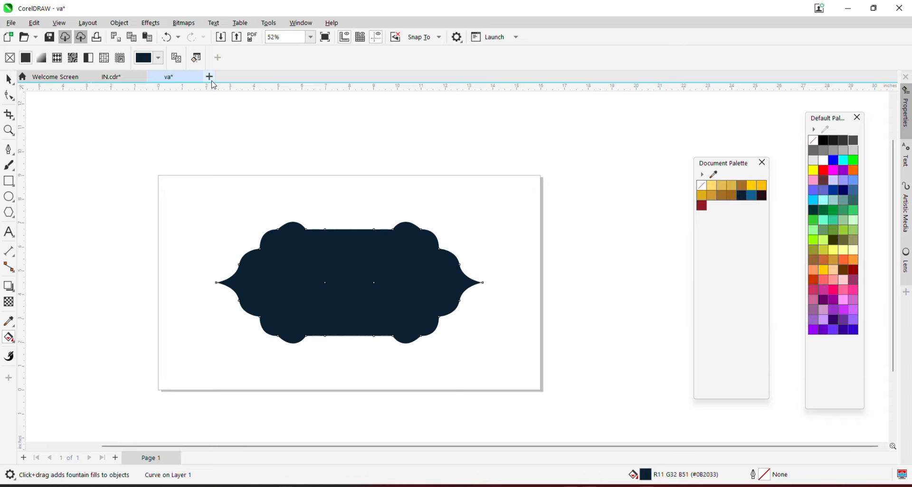
{"action": "left_click", "coordinate": [41, 58]}
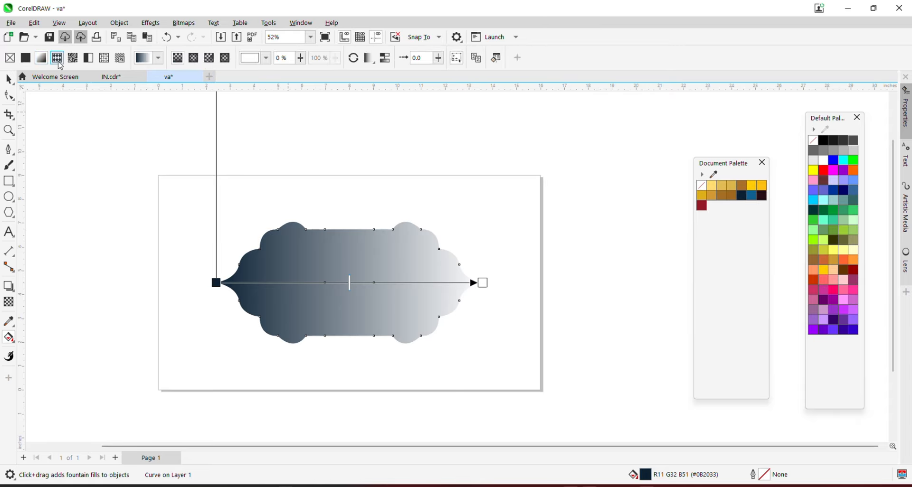
{"action": "left_click", "coordinate": [193, 58]}
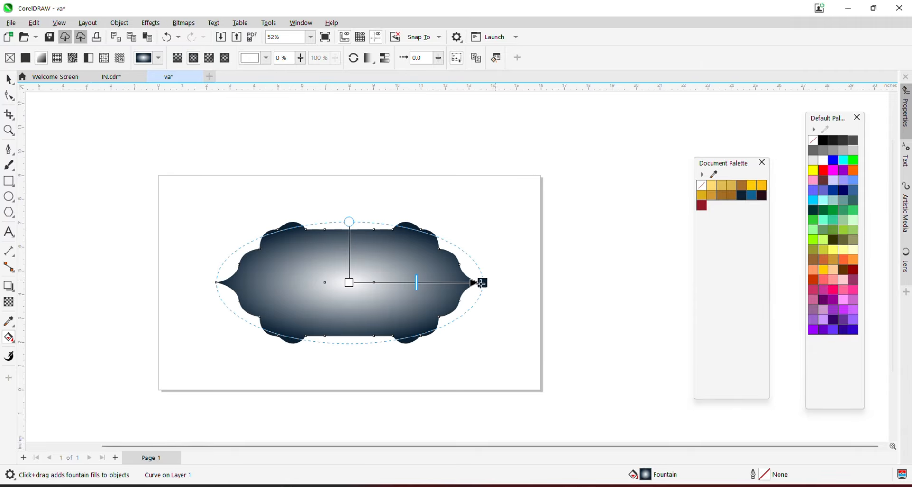
{"action": "left_click_drag", "start_coordinate": [483, 283], "coordinate": [458, 283]}
{"action": "left_click", "coordinate": [349, 283]}
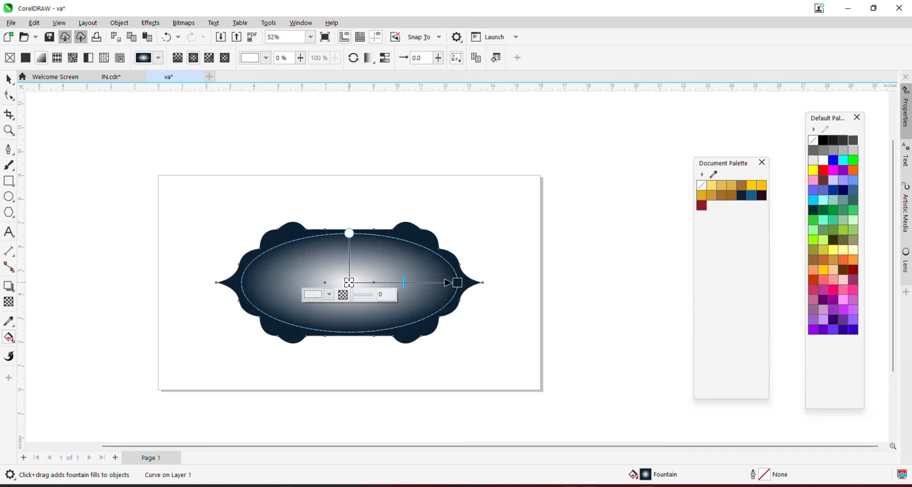
{"action": "left_click", "coordinate": [751, 196]}
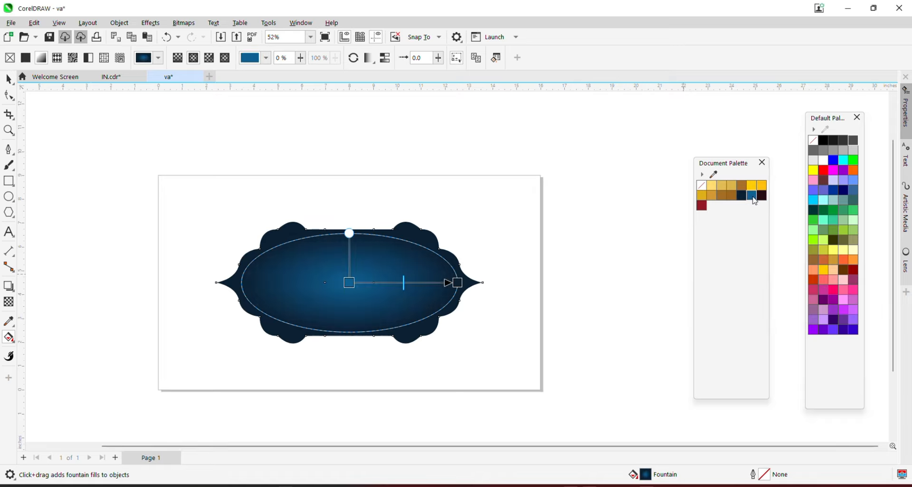
{"action": "left_click", "coordinate": [458, 282]}
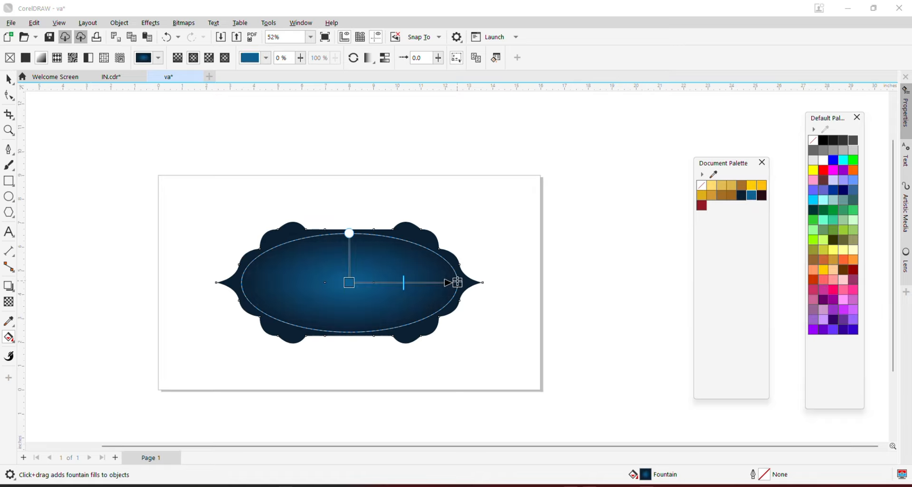
{"action": "left_click", "coordinate": [7, 80]}
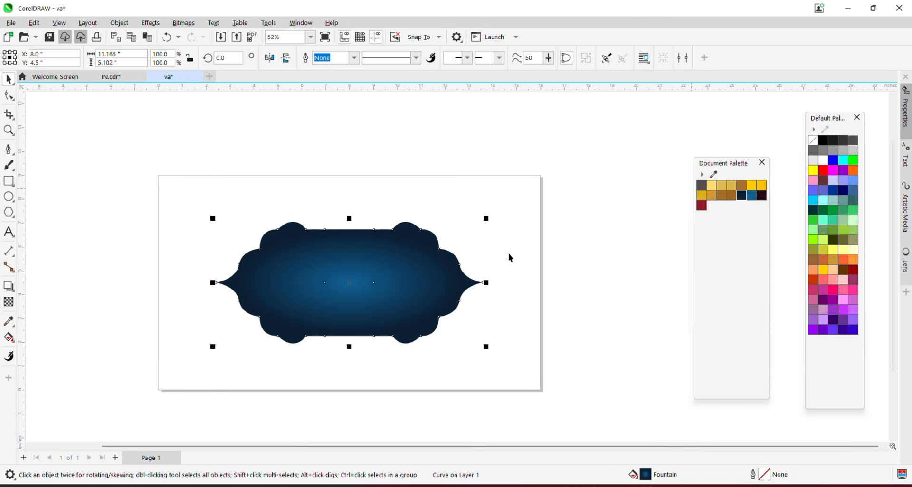
Reselect the blue shape, try enlarging it slightly, then undo the resize
{"action": "left_click", "coordinate": [557, 288]}
{"action": "left_click", "coordinate": [432, 290]}
{"action": "scroll", "coordinate": [433, 290], "scroll_direction": "up", "scroll_amount": 2}
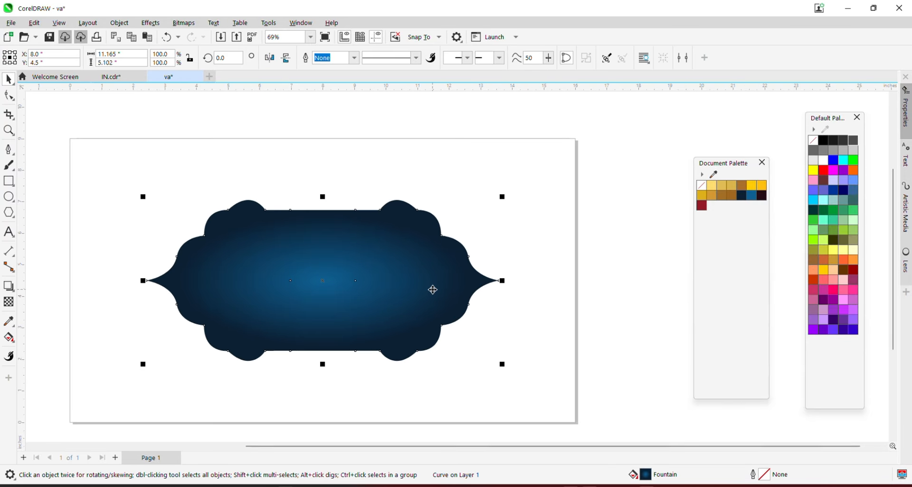
{"action": "right_click", "coordinate": [385, 260]}
{"action": "left_click", "coordinate": [529, 234]}
{"action": "right_click", "coordinate": [610, 238]}
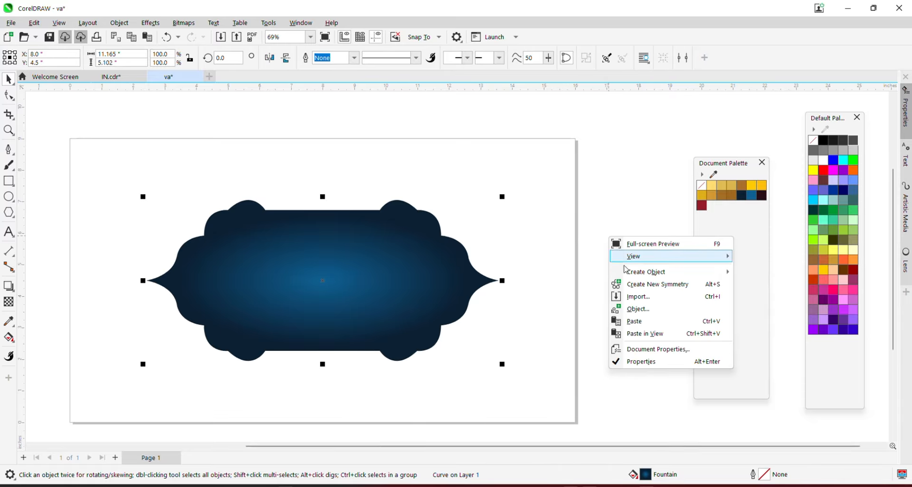
{"action": "left_click", "coordinate": [632, 321]}
{"action": "scroll", "coordinate": [518, 202], "scroll_direction": "up", "scroll_amount": 6}
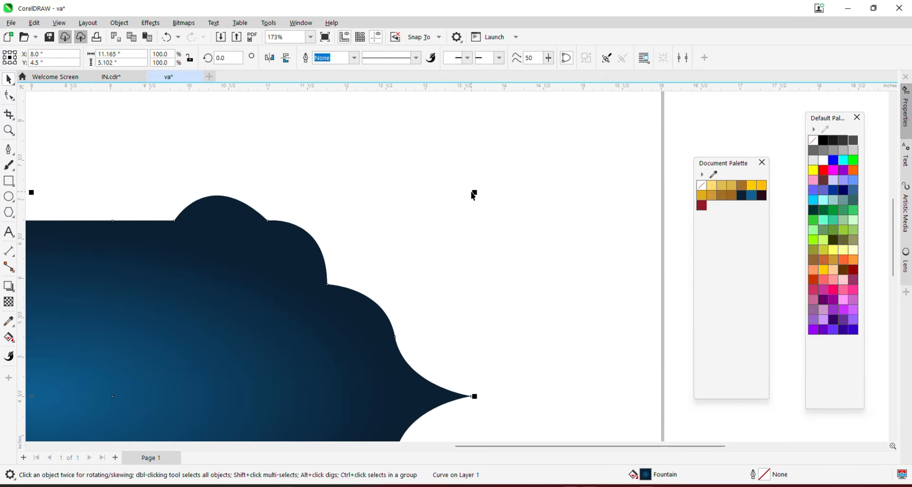
{"action": "left_click_drag", "start_coordinate": [474, 192], "coordinate": [474, 187]}
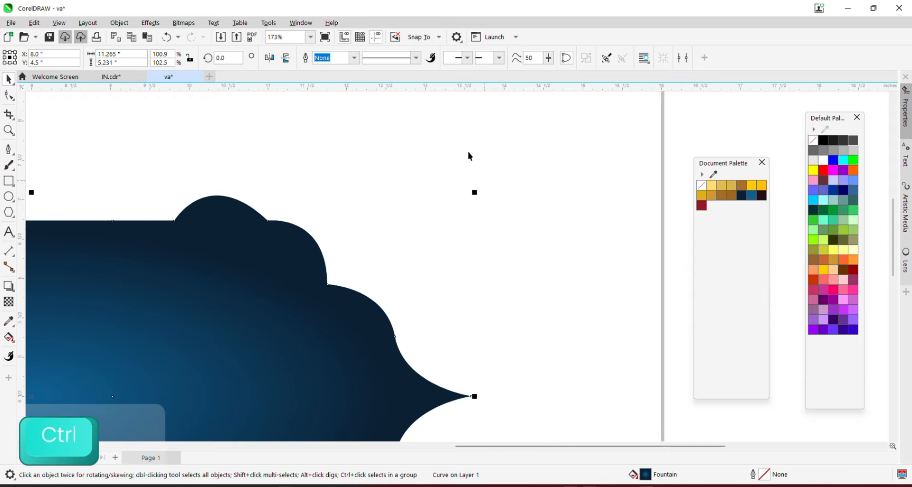
{"action": "key", "text": "ctrl+z"}
Copy the blue shape, paste it in place, and enlarge the copy slightly around its centre
{"action": "scroll", "coordinate": [363, 196], "scroll_direction": "down", "scroll_amount": 4}
{"action": "right_click", "coordinate": [375, 200]}
{"action": "left_click", "coordinate": [360, 219]}
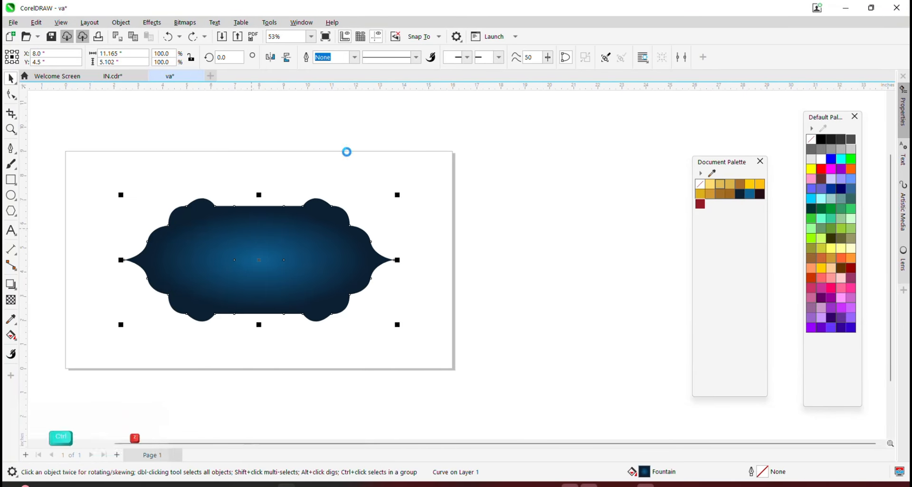
{"action": "right_click", "coordinate": [314, 118]}
{"action": "left_click", "coordinate": [345, 205]}
{"action": "scroll", "coordinate": [412, 211], "scroll_direction": "up", "scroll_amount": 1}
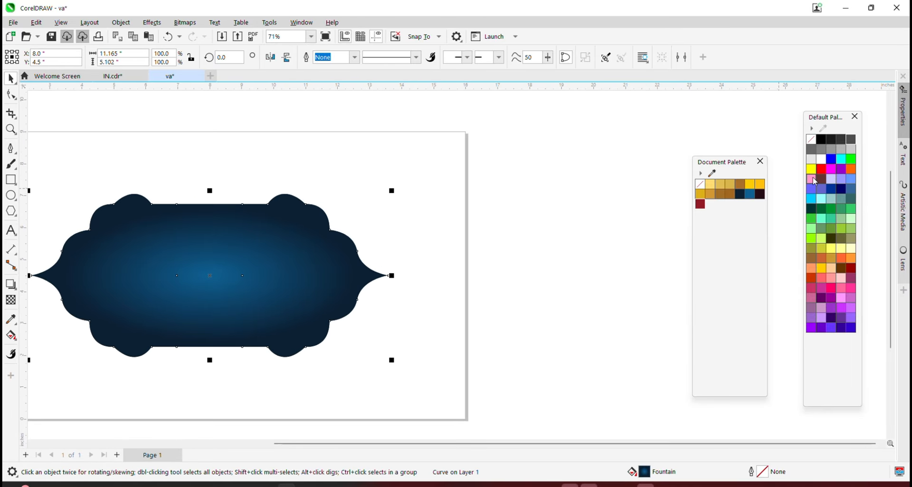
{"action": "scroll", "coordinate": [379, 207], "scroll_direction": "up", "scroll_amount": 1}
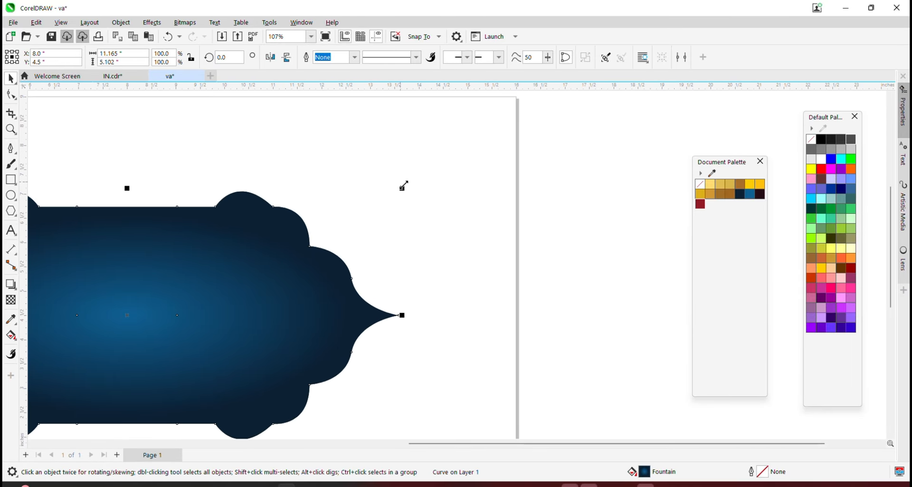
{"action": "left_click_drag", "start_coordinate": [403, 185], "coordinate": [409, 184]}
Colour the copy dark red, send it behind the blue shape, and enlarge it a little more
{"action": "scroll", "coordinate": [410, 183], "scroll_direction": "down", "scroll_amount": 1}
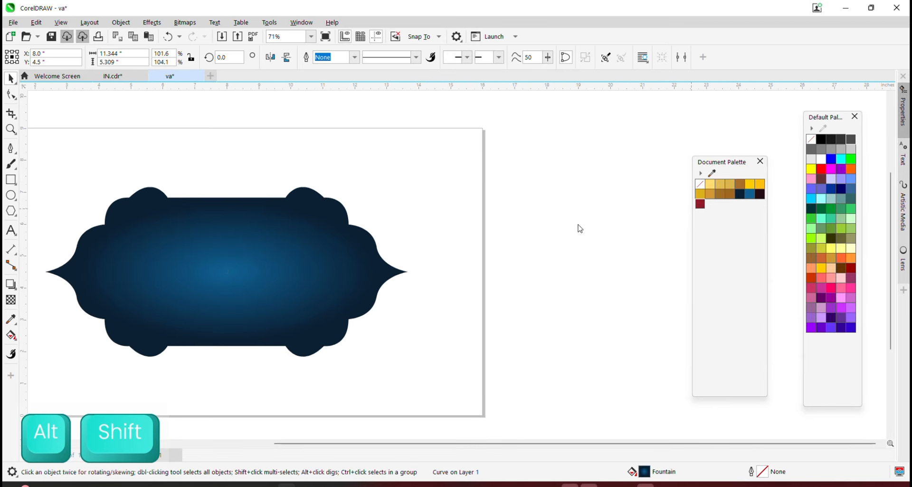
{"action": "left_click", "coordinate": [700, 204]}
{"action": "key", "text": "ctrl+Page_Down"}
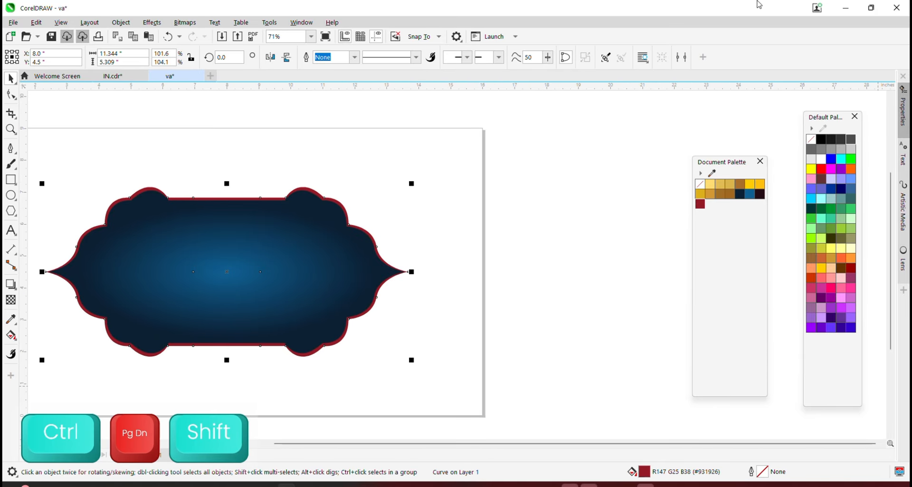
{"action": "scroll", "coordinate": [428, 195], "scroll_direction": "up", "scroll_amount": 3}
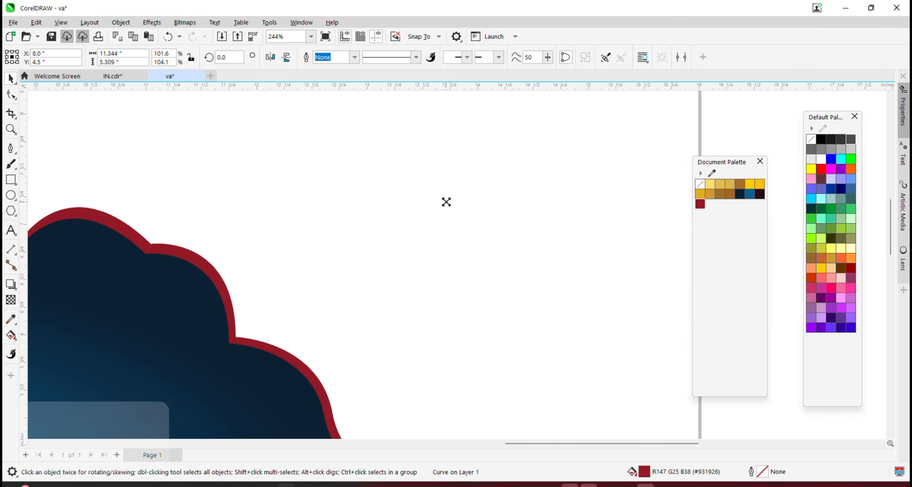
{"action": "left_click_drag", "start_coordinate": [446, 202], "coordinate": [448, 198]}
{"action": "scroll", "coordinate": [458, 195], "scroll_direction": "down", "scroll_amount": 3}
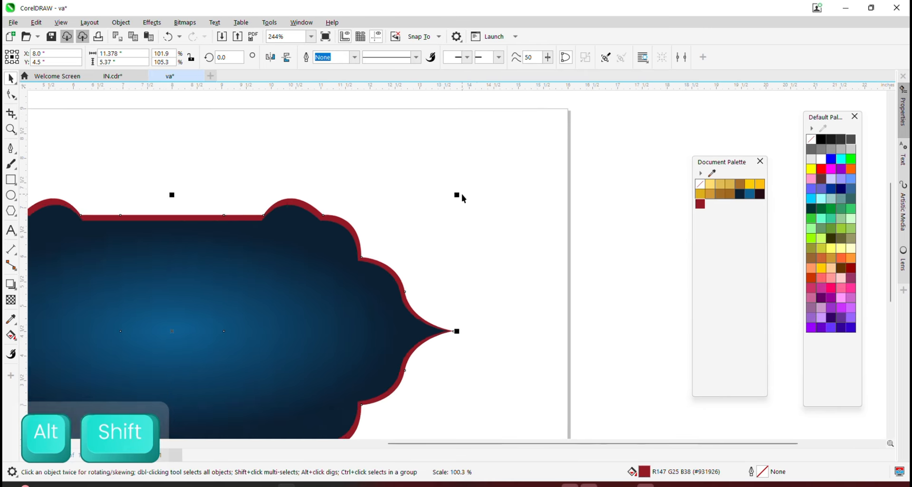
{"action": "scroll", "coordinate": [415, 229], "scroll_direction": "up", "scroll_amount": 1}
Give the red border a horizontal linear gradient starting at its left tip
{"action": "left_click", "coordinate": [11, 335]}
{"action": "left_click", "coordinate": [53, 333]}
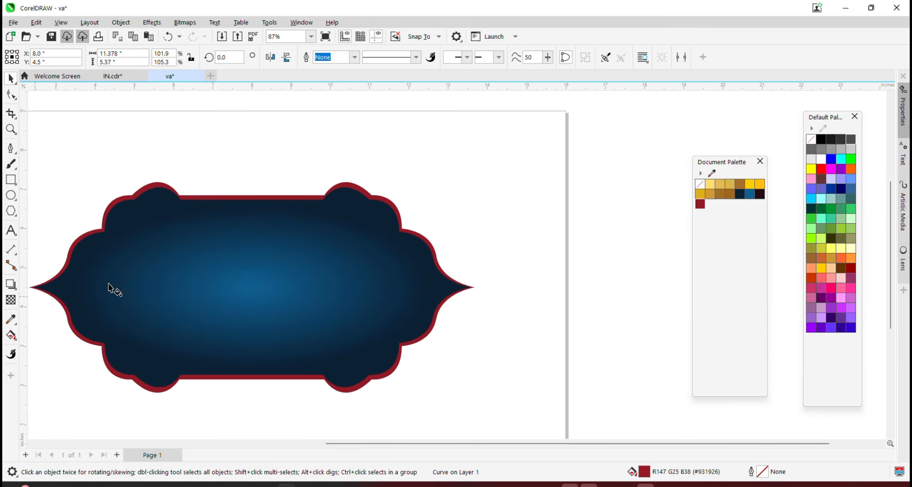
{"action": "left_click_drag", "start_coordinate": [57, 273], "coordinate": [472, 273]}
{"action": "scroll", "coordinate": [202, 275], "scroll_direction": "down", "scroll_amount": 1}
{"action": "scroll", "coordinate": [89, 280], "scroll_direction": "up", "scroll_amount": 1}
{"action": "left_click_drag", "start_coordinate": [87, 275], "coordinate": [69, 275]}
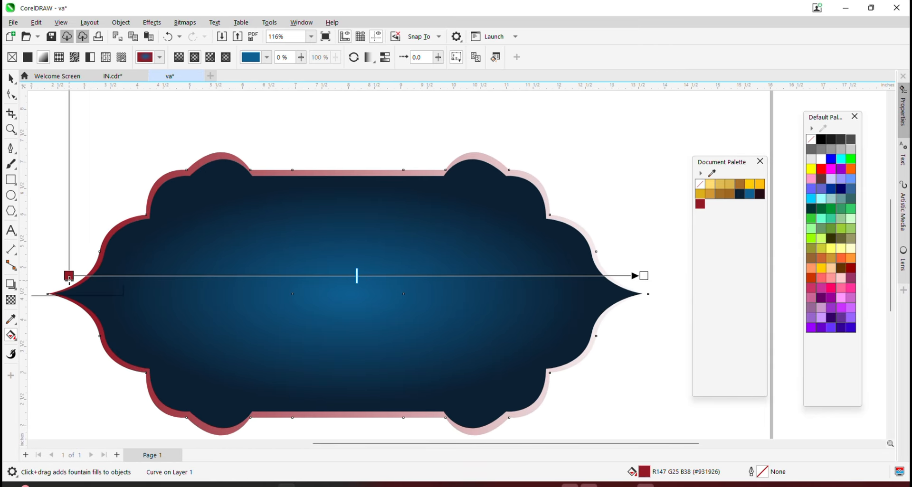
Recolour the border gradient with pale-yellow, gold, brown, yellow, orange-gold and light-yellow stops
{"action": "left_click", "coordinate": [713, 185]}
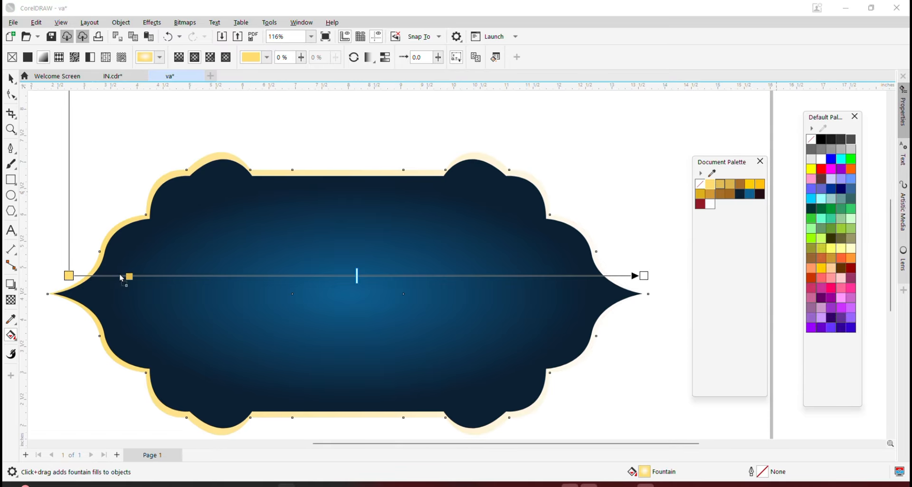
{"action": "left_click_drag", "start_coordinate": [122, 280], "coordinate": [155, 276]}
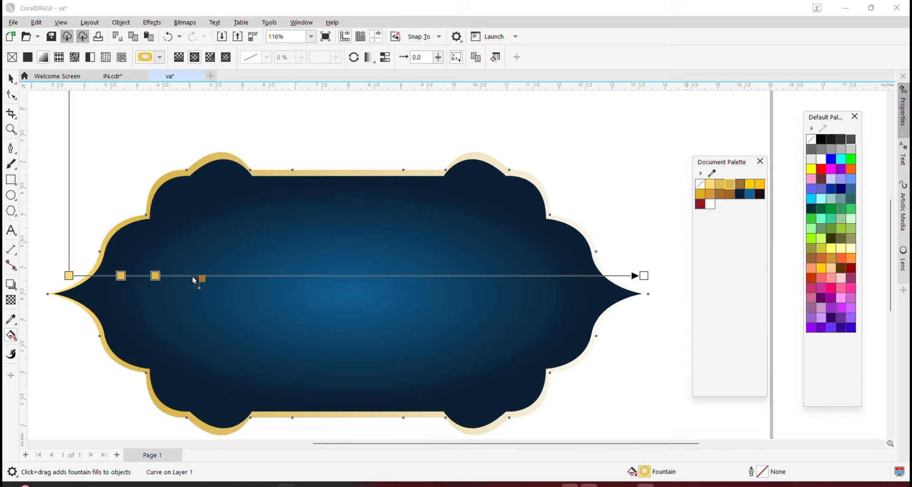
{"action": "left_click_drag", "start_coordinate": [195, 281], "coordinate": [241, 276]}
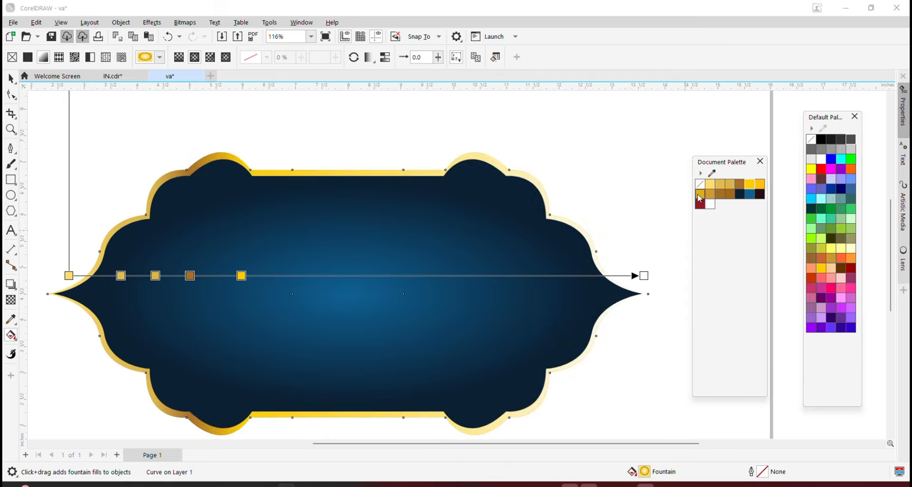
{"action": "left_click_drag", "start_coordinate": [305, 280], "coordinate": [304, 276]}
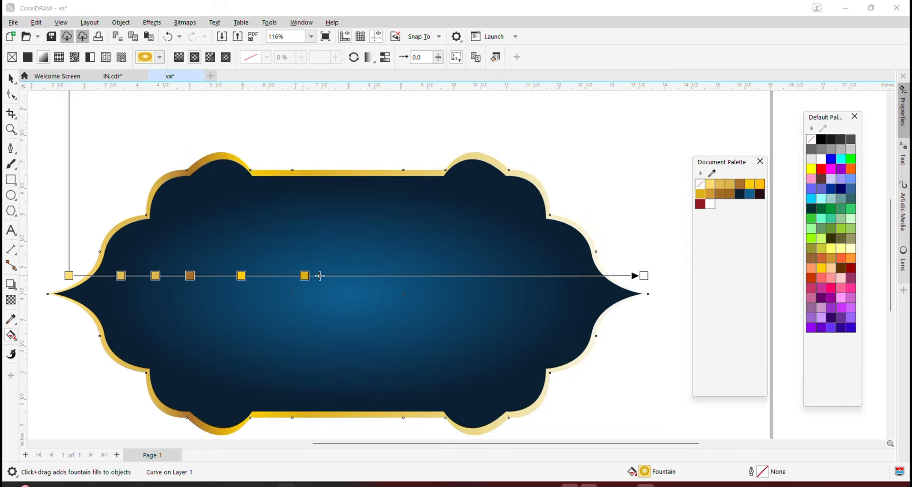
{"action": "left_click_drag", "start_coordinate": [378, 281], "coordinate": [374, 276]}
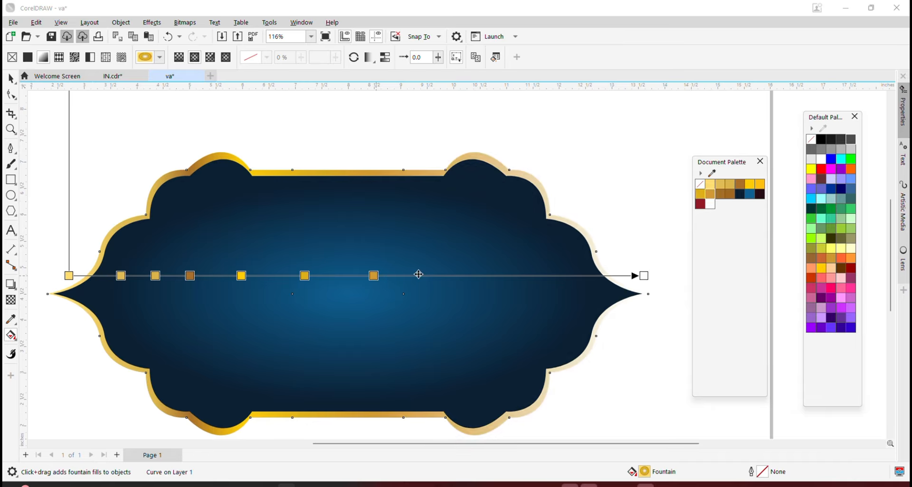
{"action": "left_click_drag", "start_coordinate": [473, 278], "coordinate": [518, 276]}
{"action": "left_click_drag", "start_coordinate": [710, 184], "coordinate": [569, 276]}
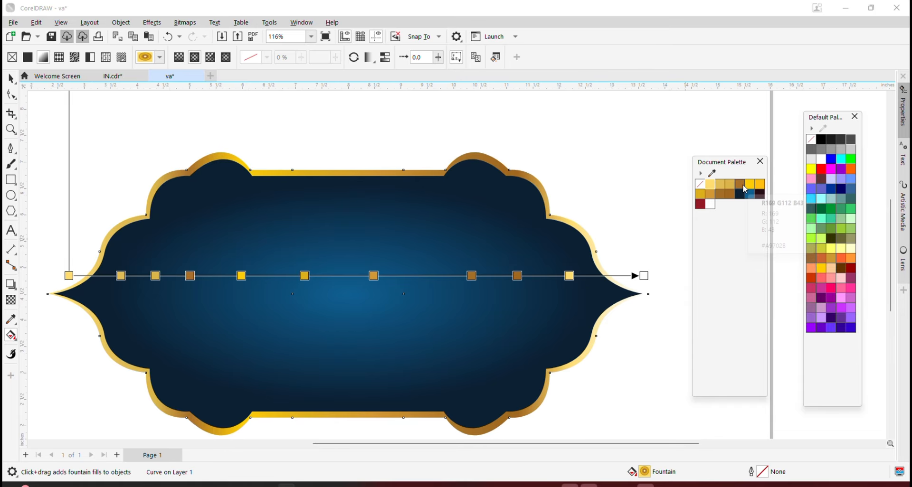
{"action": "left_click_drag", "start_coordinate": [741, 185], "coordinate": [645, 278]}
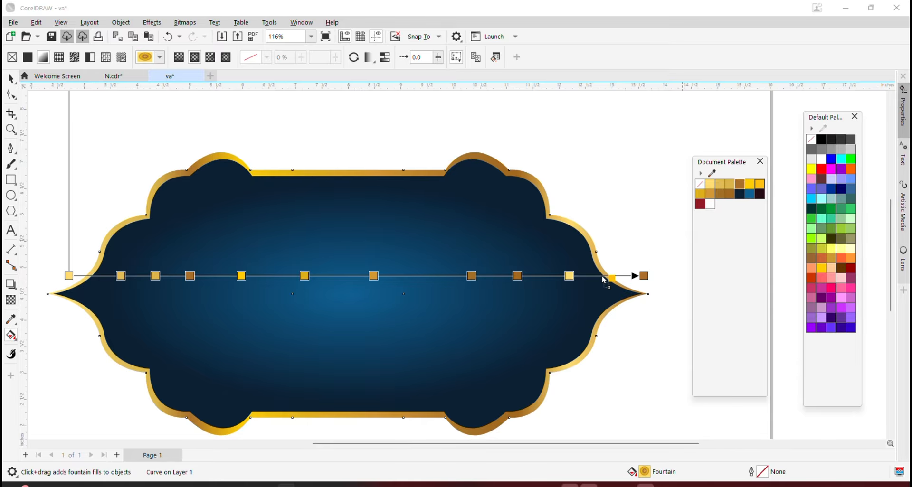
{"action": "left_click_drag", "start_coordinate": [604, 280], "coordinate": [600, 277]}
Duplicate the gold border and enlarge the duplicate slightly around its centre
{"action": "left_click", "coordinate": [10, 79]}
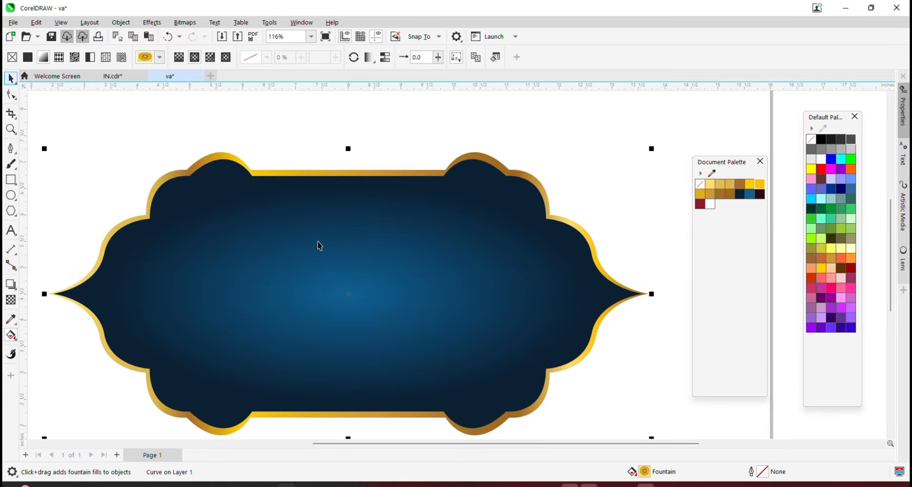
{"action": "scroll", "coordinate": [317, 243], "scroll_direction": "down", "scroll_amount": 4}
{"action": "scroll", "coordinate": [497, 221], "scroll_direction": "up", "scroll_amount": 3}
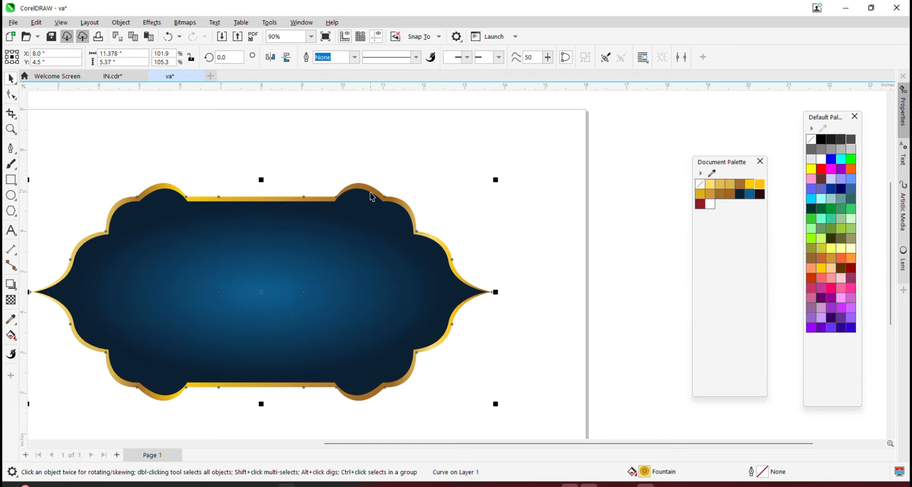
{"action": "key", "text": "ctrl+d"}
{"action": "scroll", "coordinate": [495, 183], "scroll_direction": "up", "scroll_amount": 2}
{"action": "left_click_drag", "start_coordinate": [495, 183], "coordinate": [499, 172]}
Run the duplicate's gold gradient vertically top to bottom and send it behind the border
{"action": "scroll", "coordinate": [499, 173], "scroll_direction": "down", "scroll_amount": 4}
{"action": "left_click", "coordinate": [11, 336]}
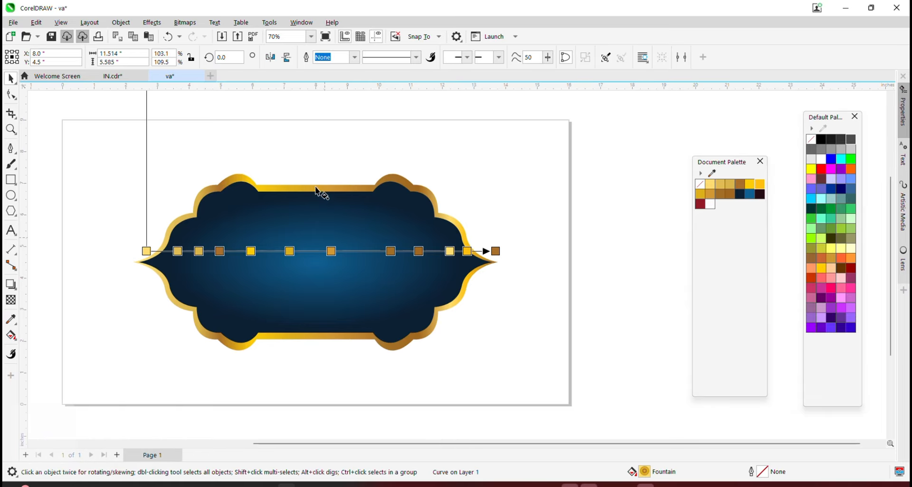
{"action": "left_click_drag", "start_coordinate": [315, 172], "coordinate": [314, 360]}
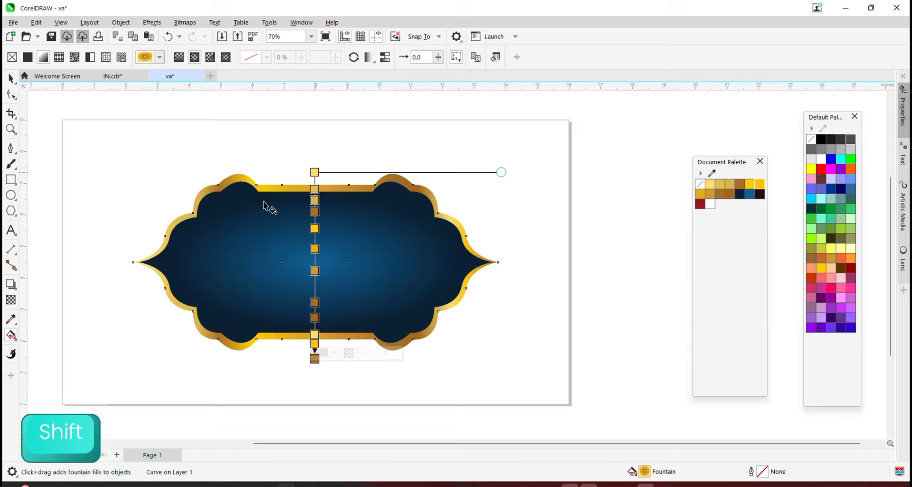
{"action": "left_click", "coordinate": [11, 78]}
{"action": "key", "text": "ctrl+shift+Page_Down"}
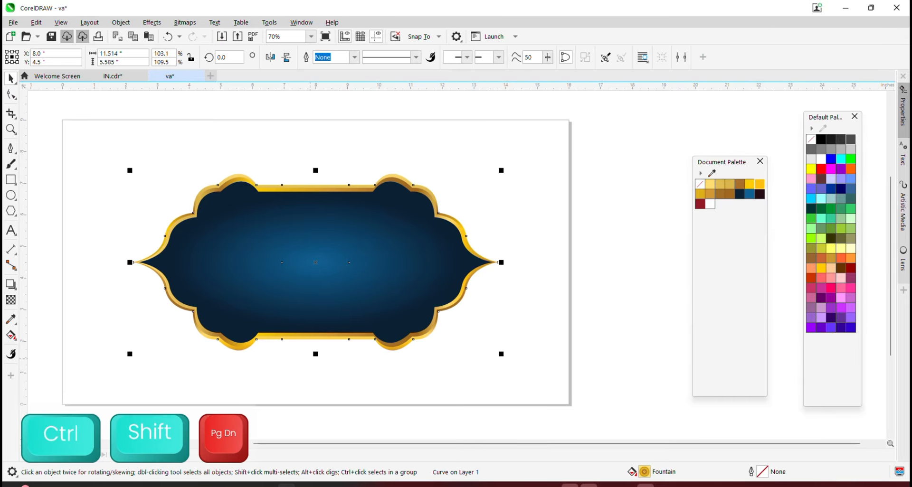
Scale the three-part badge down to about 87% and move it to the page's top-left
{"action": "left_click", "coordinate": [615, 263]}
{"action": "scroll", "coordinate": [375, 272], "scroll_direction": "up", "scroll_amount": 2}
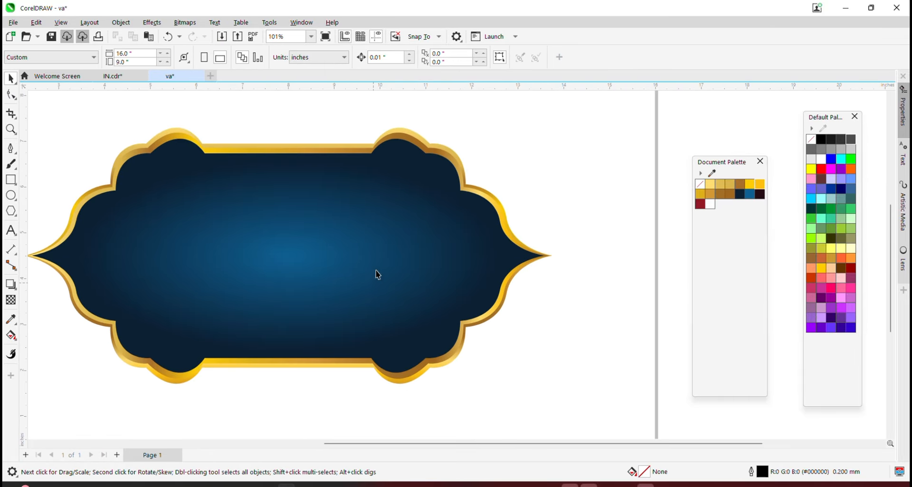
{"action": "scroll", "coordinate": [289, 161], "scroll_direction": "down", "scroll_amount": 6}
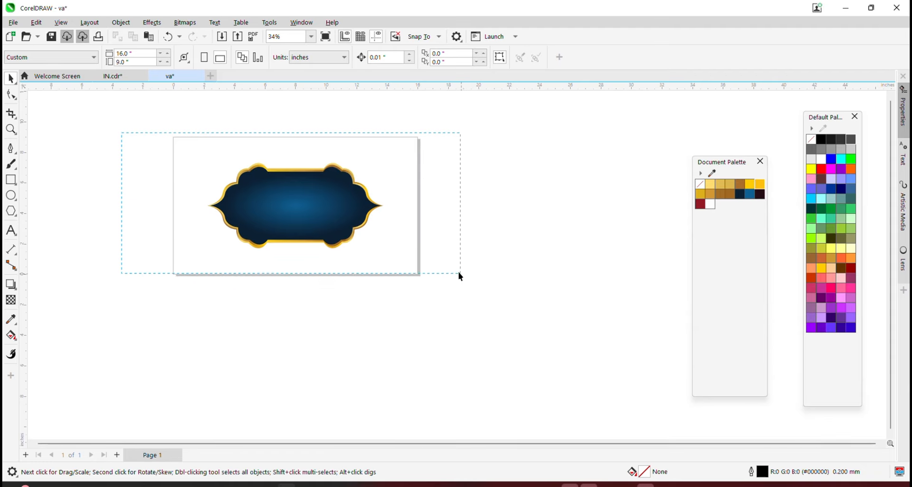
{"action": "left_click_drag", "start_coordinate": [461, 277], "coordinate": [461, 277]}
{"action": "scroll", "coordinate": [402, 169], "scroll_direction": "up", "scroll_amount": 3}
{"action": "left_click_drag", "start_coordinate": [370, 154], "coordinate": [296, 190]}
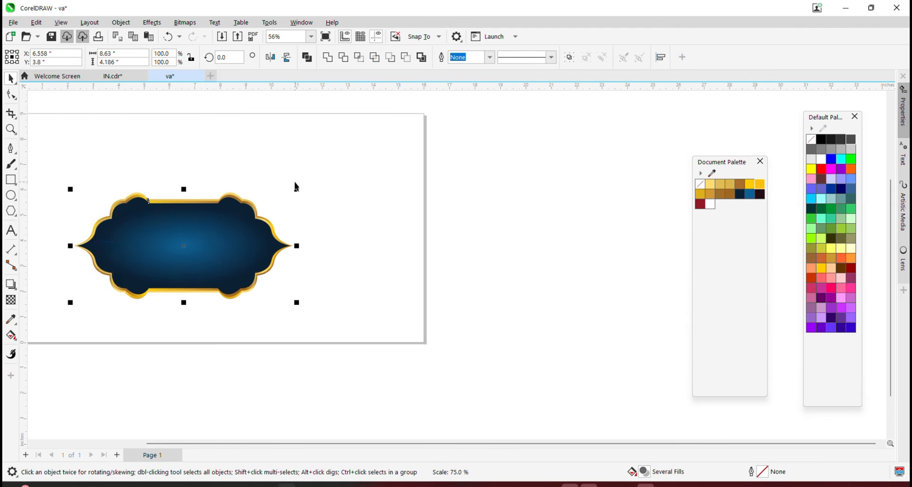
{"action": "scroll", "coordinate": [289, 235], "scroll_direction": "down", "scroll_amount": 1}
{"action": "scroll", "coordinate": [176, 239], "scroll_direction": "up", "scroll_amount": 1}
{"action": "left_click_drag", "start_coordinate": [212, 249], "coordinate": [180, 200]}
{"action": "scroll", "coordinate": [291, 142], "scroll_direction": "up", "scroll_amount": 1}
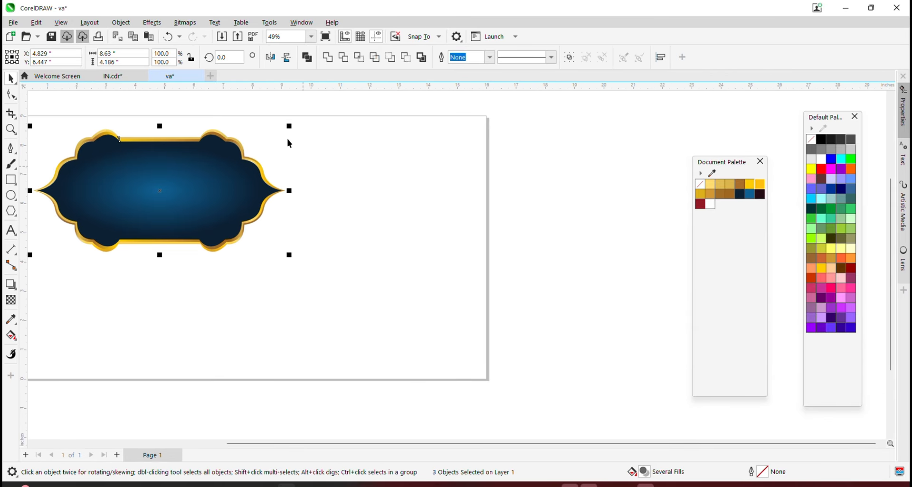
{"action": "left_click_drag", "start_coordinate": [290, 126], "coordinate": [259, 142]}
Copy the badge to its right, then copy both top-row badges below as a second row
{"action": "scroll", "coordinate": [147, 184], "scroll_direction": "up", "scroll_amount": 1}
{"action": "scroll", "coordinate": [163, 185], "scroll_direction": "down", "scroll_amount": 2}
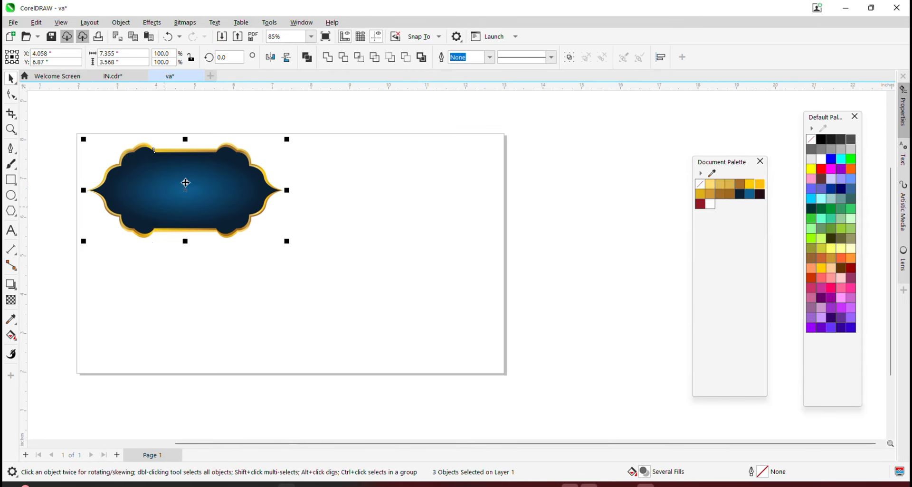
{"action": "left_click_drag", "start_coordinate": [153, 177], "coordinate": [357, 189]}
{"action": "scroll", "coordinate": [314, 187], "scroll_direction": "up", "scroll_amount": 1}
{"action": "scroll", "coordinate": [314, 190], "scroll_direction": "up", "scroll_amount": 1}
{"action": "scroll", "coordinate": [357, 189], "scroll_direction": "down", "scroll_amount": 2}
{"action": "left_click_drag", "start_coordinate": [99, 115], "coordinate": [552, 261]}
{"action": "left_click_drag", "start_coordinate": [440, 181], "coordinate": [441, 321]}
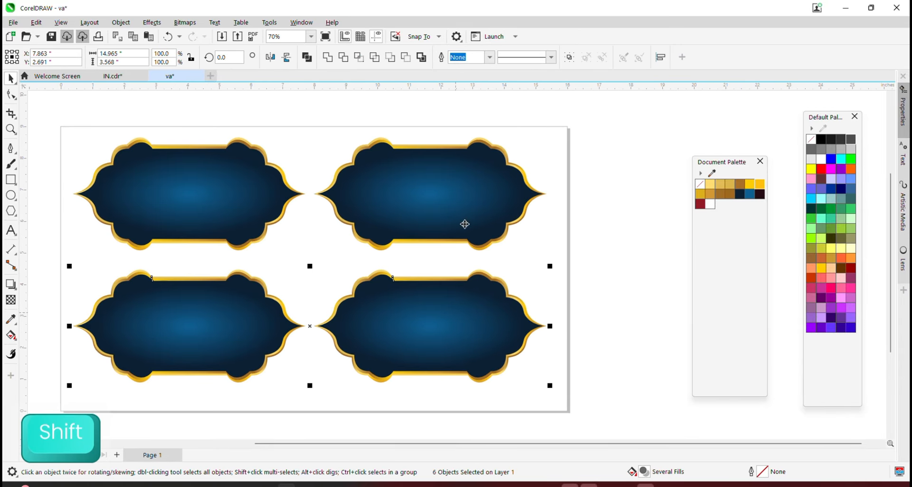
{"action": "scroll", "coordinate": [464, 224], "scroll_direction": "down", "scroll_amount": 1}
Centre all four badges on the page, group them, and enlarge the group to about 102%
{"action": "left_click_drag", "start_coordinate": [120, 116], "coordinate": [541, 368]}
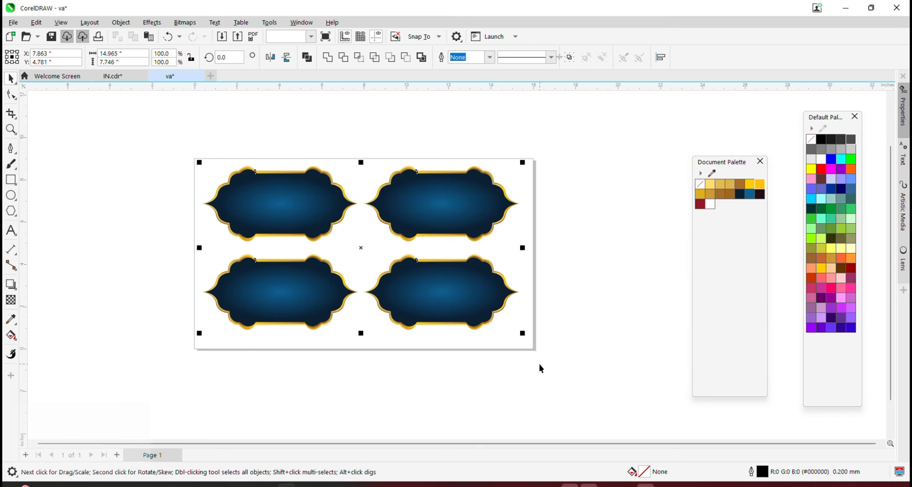
{"action": "key", "text": "ctrl+a"}
{"action": "key", "text": "p"}
{"action": "key", "text": "ctrl+g"}
{"action": "scroll", "coordinate": [521, 150], "scroll_direction": "up", "scroll_amount": 2}
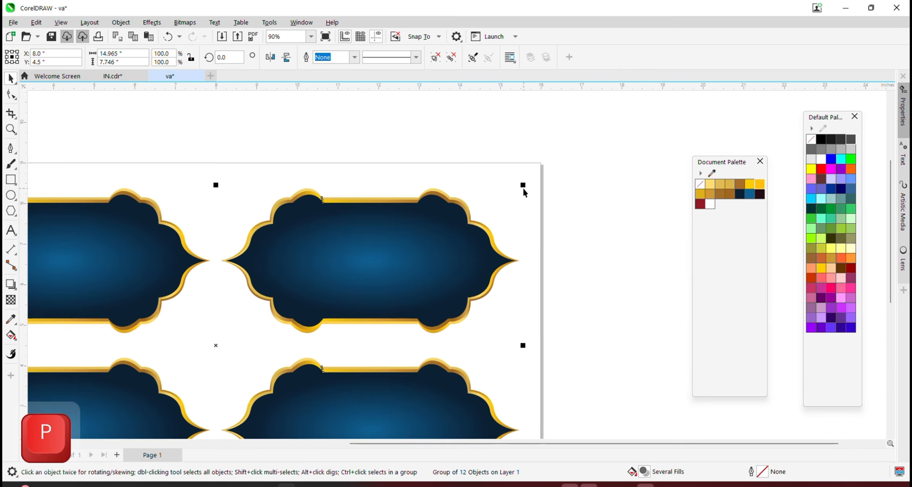
{"action": "left_click_drag", "start_coordinate": [523, 186], "coordinate": [531, 176]}
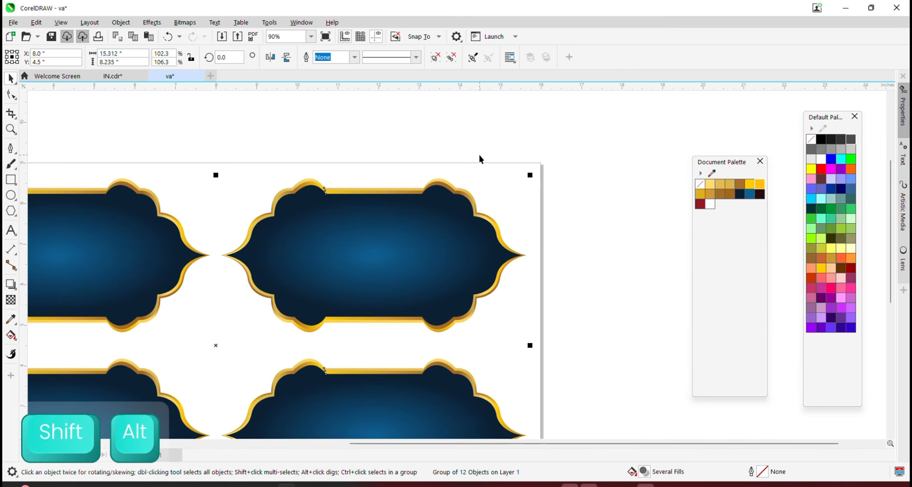
{"action": "scroll", "coordinate": [476, 161], "scroll_direction": "down", "scroll_amount": 1}
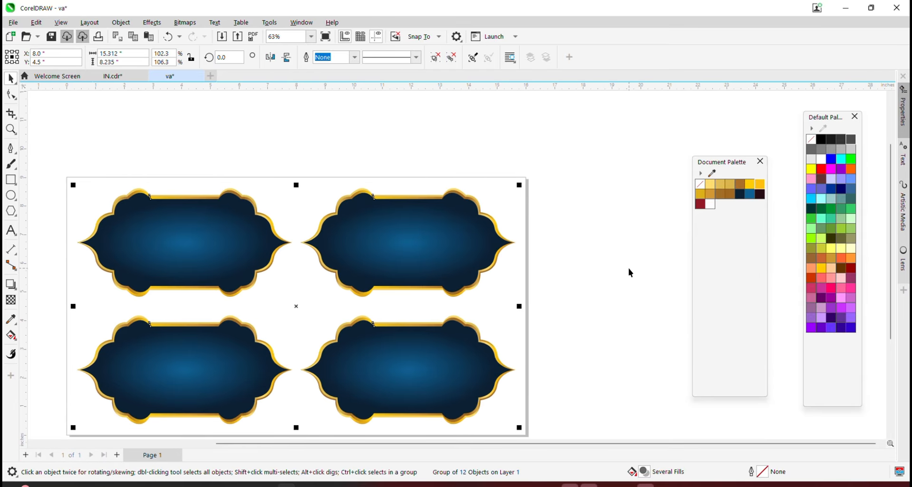
{"action": "left_click", "coordinate": [404, 261], "text": "ctrl"}
Fill the top-right badge with white
{"action": "left_click", "coordinate": [711, 204]}
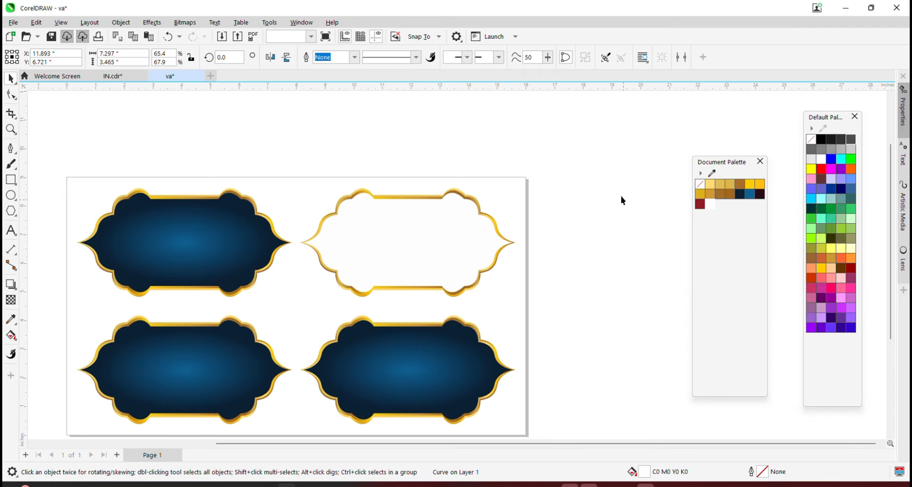
{"action": "scroll", "coordinate": [413, 295], "scroll_direction": "down", "scroll_amount": 1}
{"action": "scroll", "coordinate": [255, 350], "scroll_direction": "up", "scroll_amount": 2}
{"action": "scroll", "coordinate": [246, 369], "scroll_direction": "up", "scroll_amount": 1}
Give the bottom-left badge a widened radial gradient from red to dark maroon
{"action": "left_click", "coordinate": [246, 369], "text": "ctrl"}
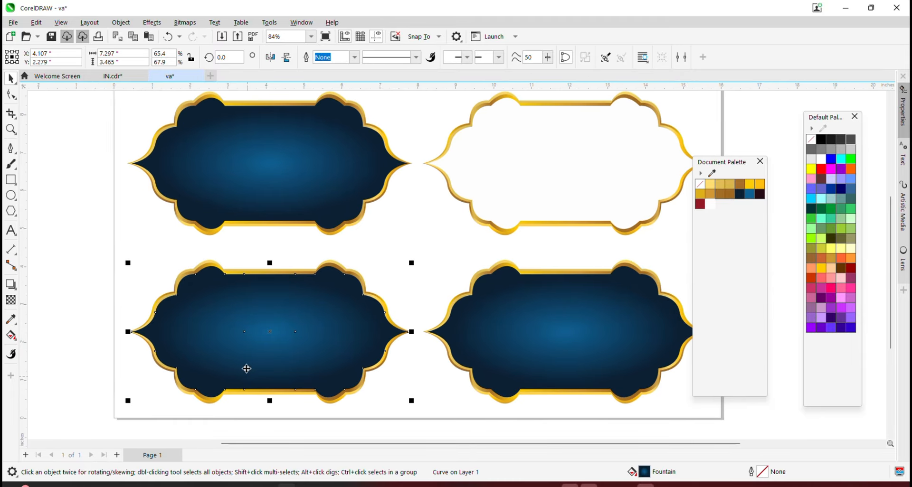
{"action": "left_click", "coordinate": [13, 338]}
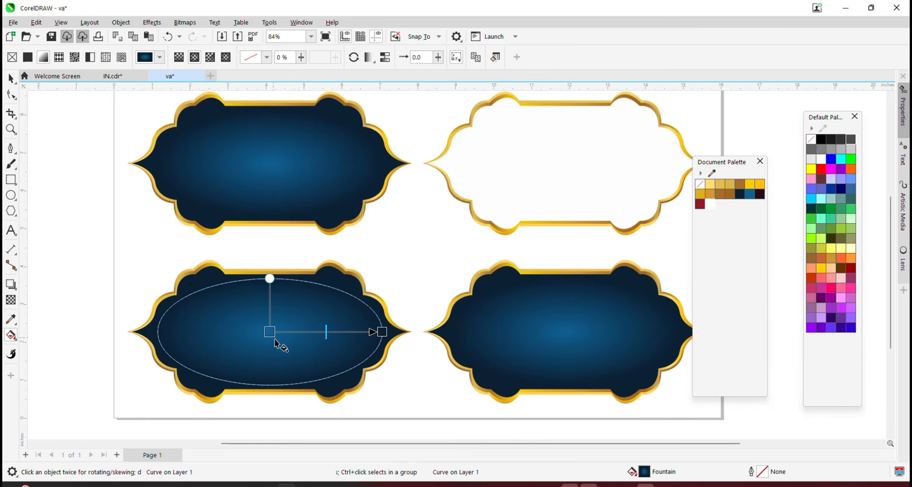
{"action": "left_click", "coordinate": [700, 204]}
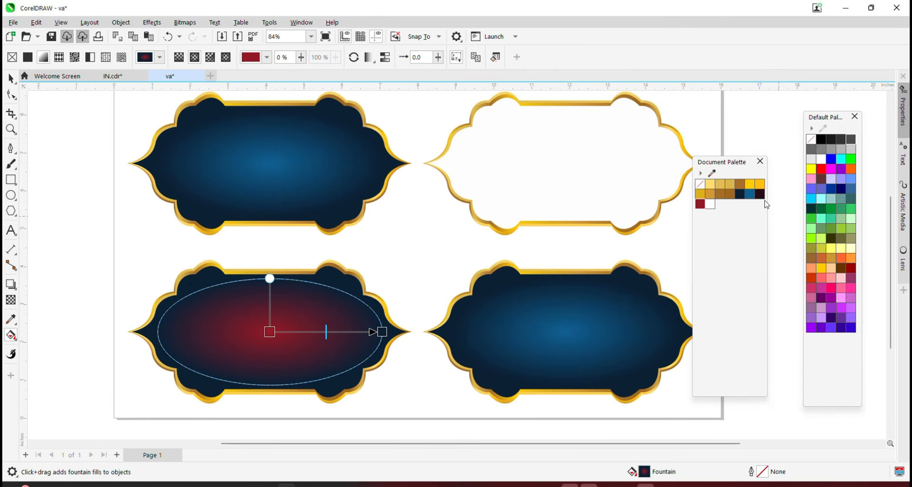
{"action": "left_click_drag", "start_coordinate": [409, 340], "coordinate": [390, 332]}
{"action": "left_click", "coordinate": [11, 79]}
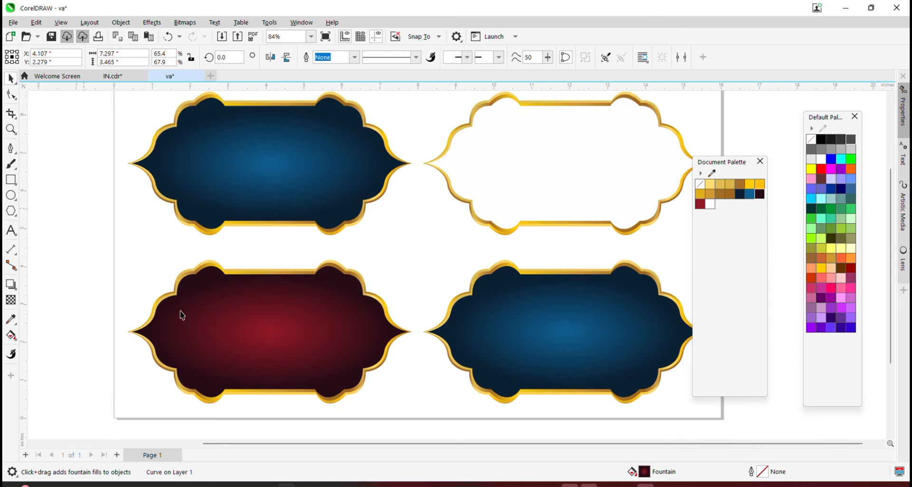
{"action": "scroll", "coordinate": [156, 338], "scroll_direction": "down", "scroll_amount": 2}
{"action": "scroll", "coordinate": [422, 338], "scroll_direction": "up", "scroll_amount": 1}
Give the bottom-right badge a radial gradient from green to dark green, slightly narrowed
{"action": "left_click", "coordinate": [424, 342]}
{"action": "scroll", "coordinate": [426, 357], "scroll_direction": "up", "scroll_amount": 1}
{"action": "left_click", "coordinate": [10, 336]}
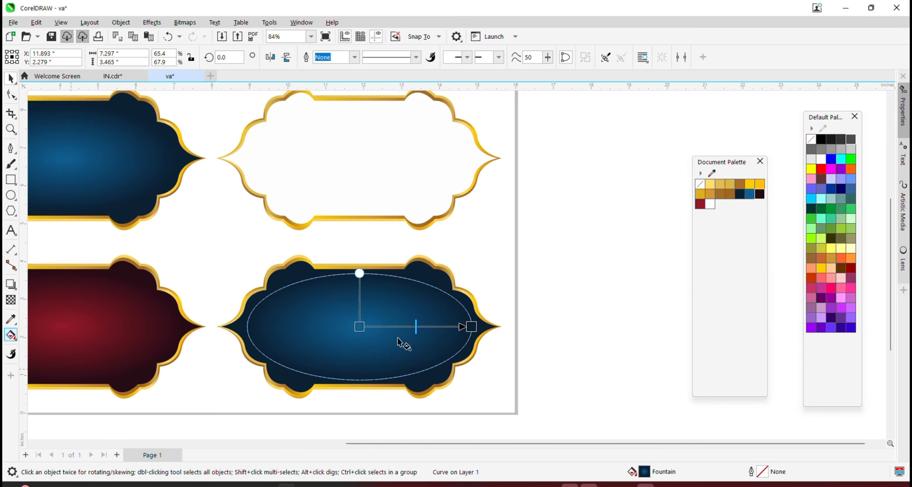
{"action": "left_click_drag", "start_coordinate": [834, 218], "coordinate": [475, 328]}
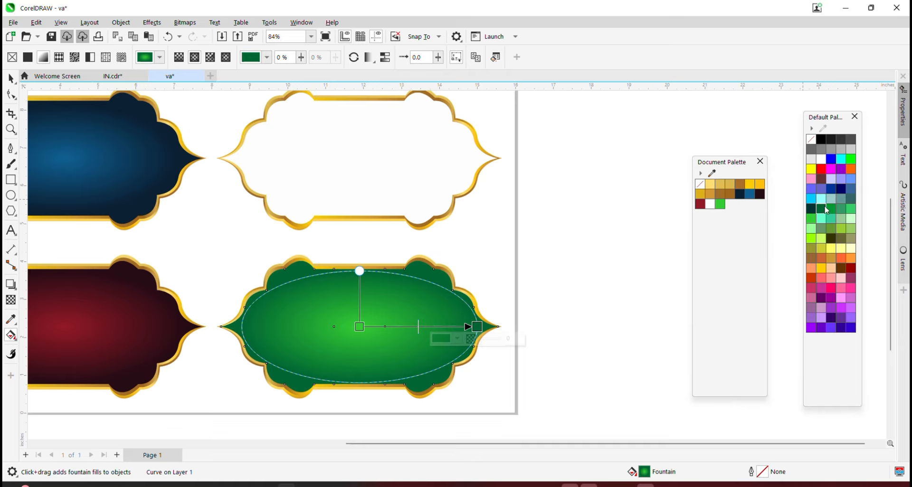
{"action": "left_click", "coordinate": [827, 211]}
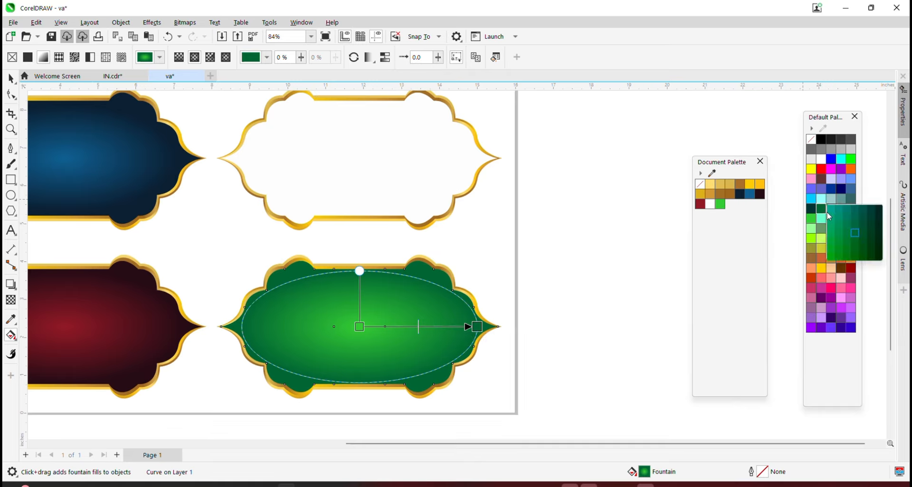
{"action": "left_click", "coordinate": [877, 253]}
{"action": "left_click_drag", "start_coordinate": [480, 327], "coordinate": [466, 327]}
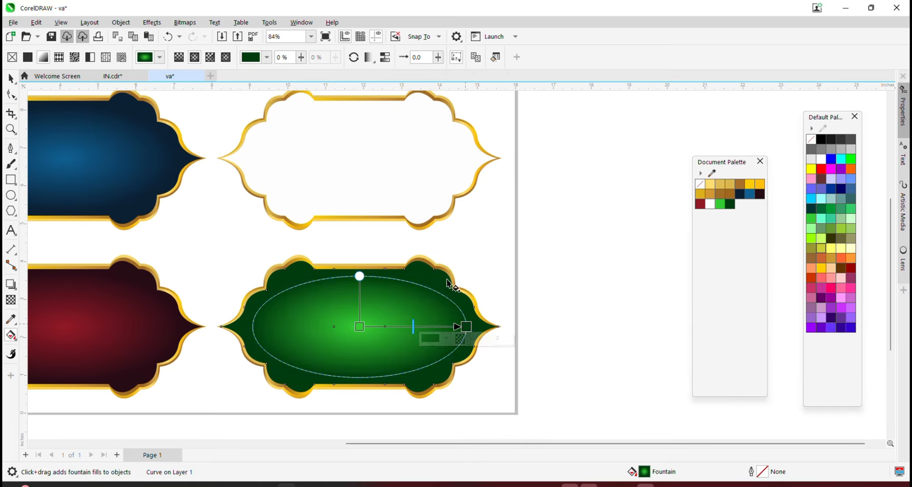
{"action": "left_click", "coordinate": [11, 81]}
Fit all four badges in the view and preview them full screen
{"action": "left_click", "coordinate": [597, 240]}
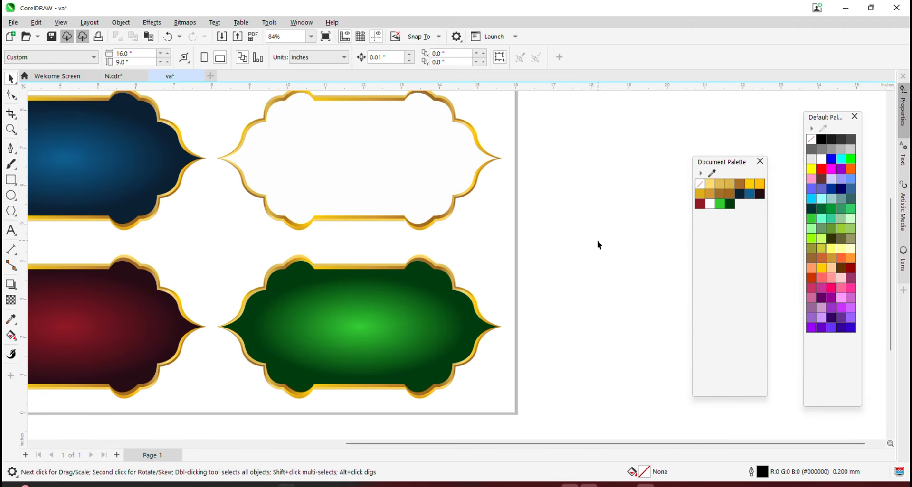
{"action": "key", "text": "F4"}
{"action": "key", "text": "F9"}
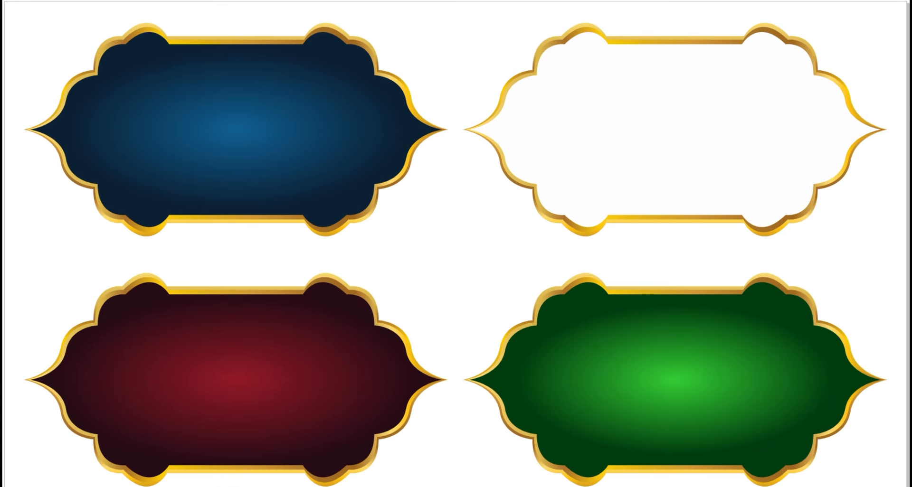
{"action": "key", "text": "Escape"}
{"action": "scroll", "coordinate": [117, 195], "scroll_direction": "down", "scroll_amount": 1}
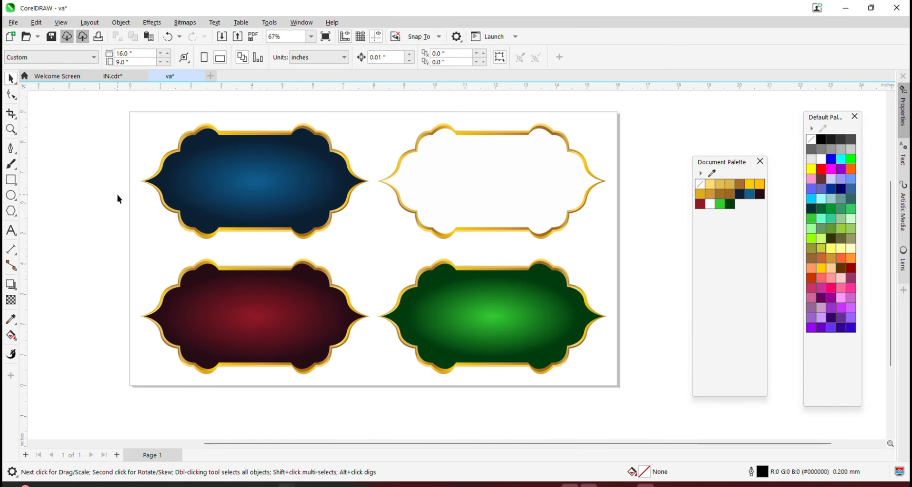
Group all twelve badge objects and centre the group on the page
{"action": "key", "text": "ctrl+a"}
{"action": "key", "text": "ctrl+g"}
{"action": "key", "text": "p"}
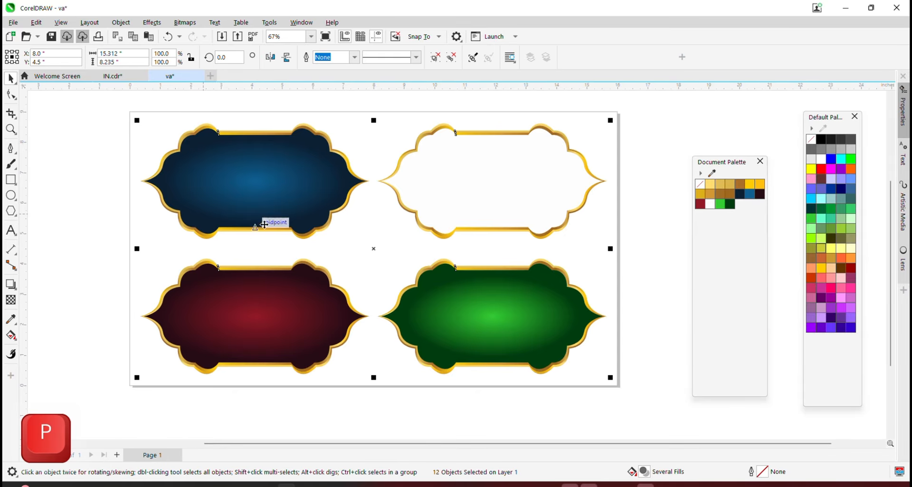
Apply a Flat Bottom Right drop shadow and pull it closer to the badges
{"action": "left_click", "coordinate": [11, 284]}
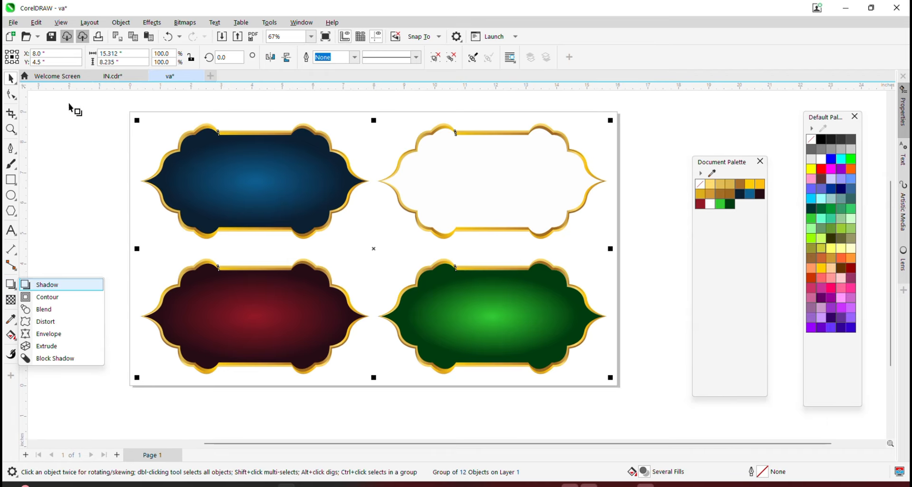
{"action": "left_click", "coordinate": [44, 281]}
{"action": "left_click", "coordinate": [32, 57]}
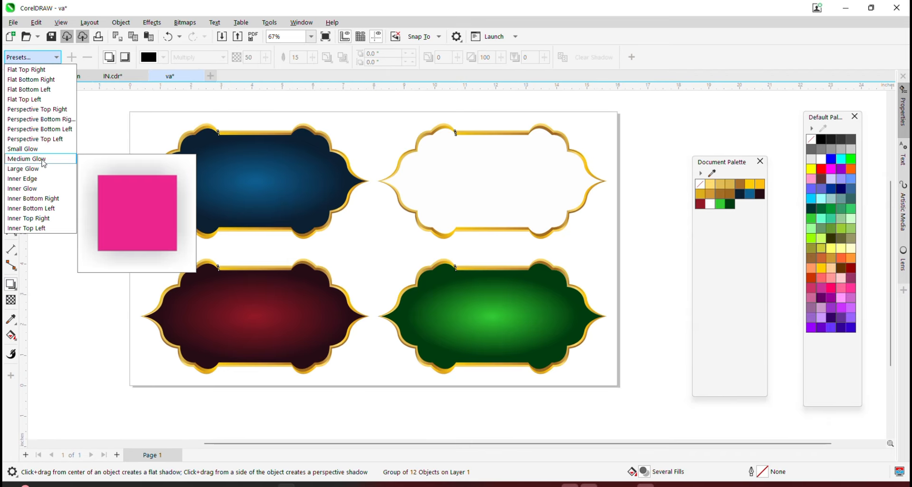
{"action": "left_click", "coordinate": [31, 79]}
{"action": "left_click_drag", "start_coordinate": [533, 395], "coordinate": [514, 376]}
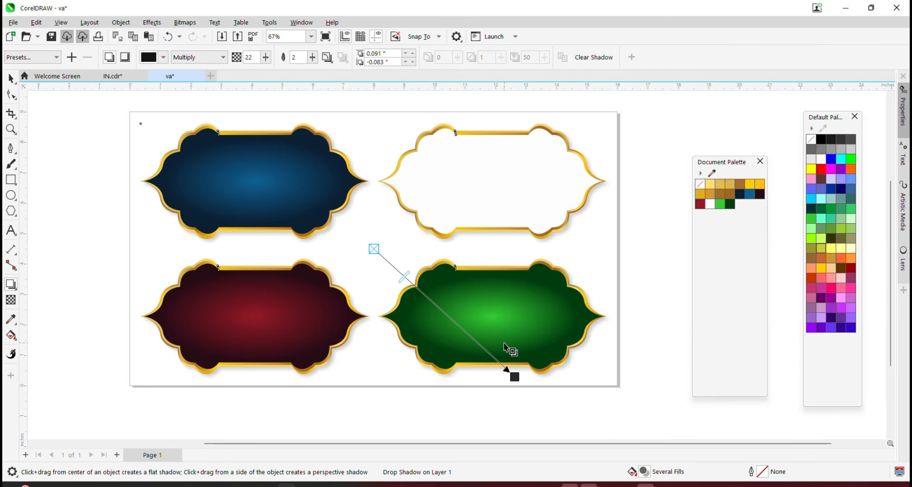
{"action": "scroll", "coordinate": [512, 373], "scroll_direction": "up", "scroll_amount": 2}
{"action": "scroll", "coordinate": [475, 342], "scroll_direction": "down", "scroll_amount": 2}
Deselect the badges, fit them in the view, and preview the result full screen
{"action": "key", "text": "space"}
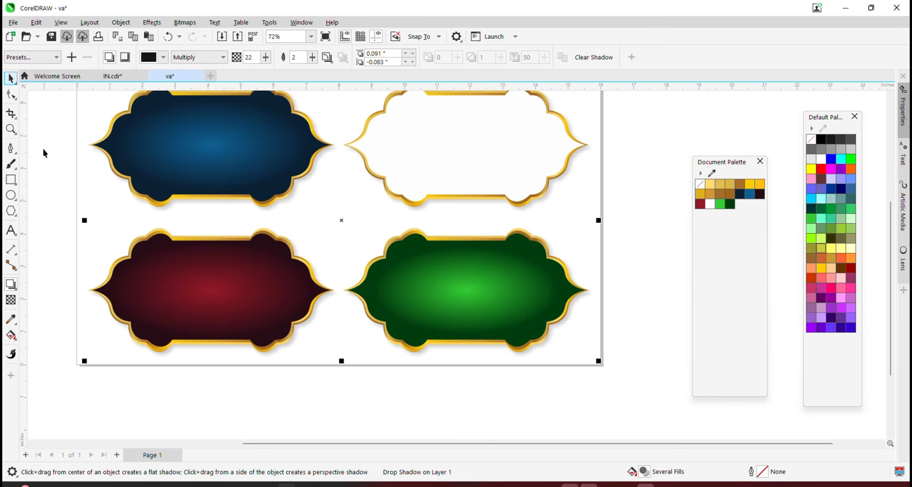
{"action": "left_click", "coordinate": [44, 153]}
{"action": "key", "text": "F4"}
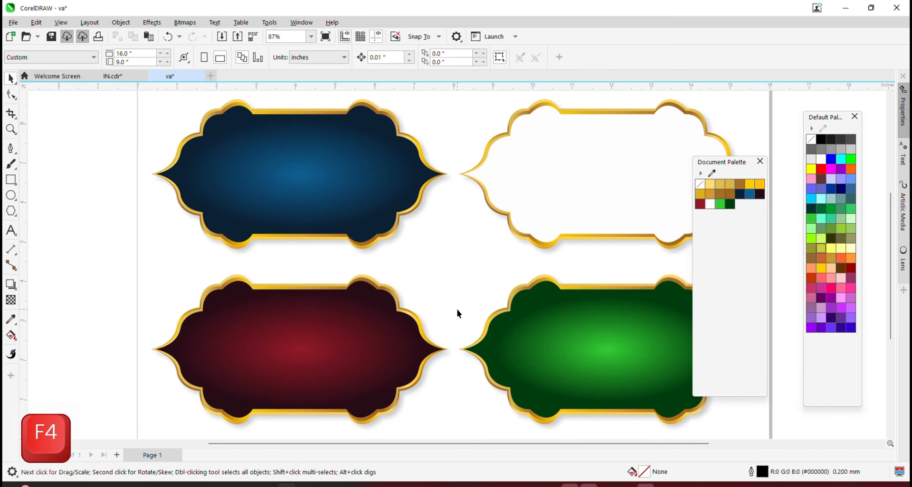
{"action": "key", "text": "F9"}
{"action": "key", "text": "F9"}
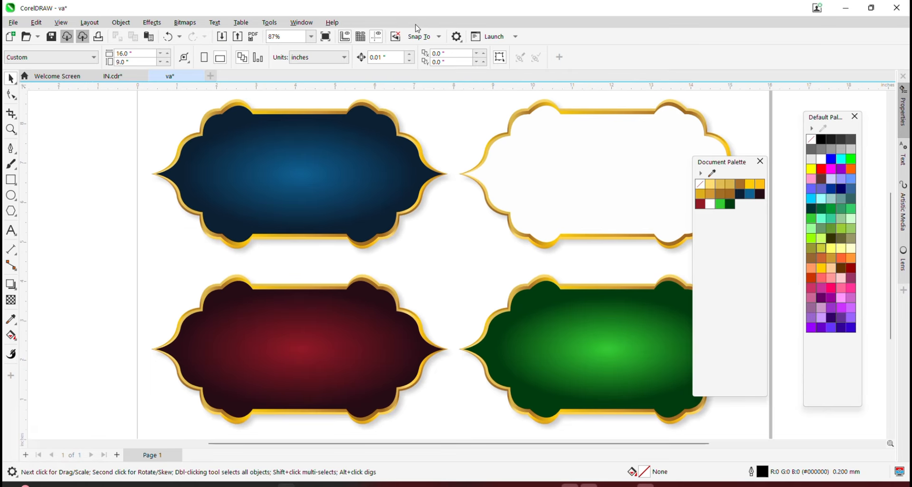